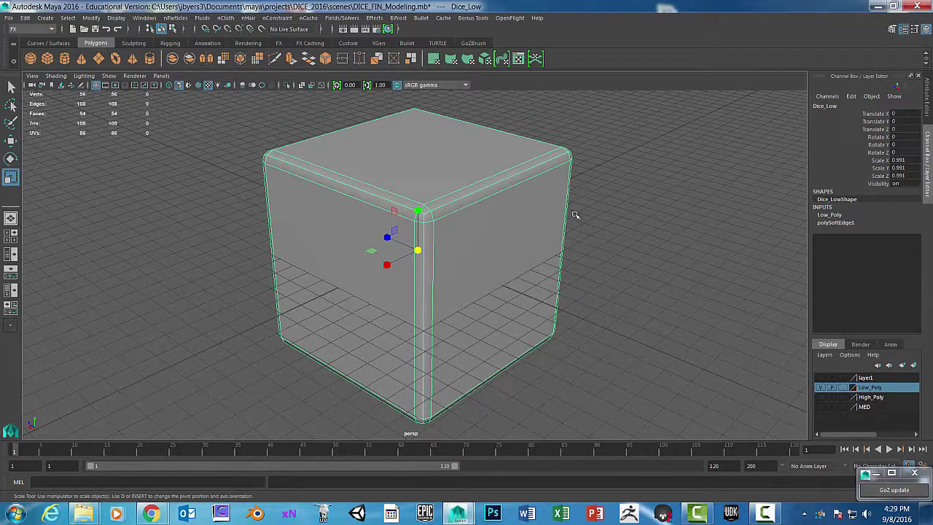
# Display the High_Poly layer together with the low-poly dice and compare the two meshes.
pyautogui.scroll(-10, 604, 221)
pyautogui.moveTo(605, 221)
pyautogui.keyDown('alt'); pyautogui.mouseDown()
pyautogui.moveTo(598, 258)
pyautogui.moveTo(612, 255)
pyautogui.moveTo(579, 246)
pyautogui.moveTo(600, 221)
pyautogui.moveTo(536, 210)
pyautogui.moveTo(605, 207)
pyautogui.mouseUp(); pyautogui.keyUp('alt')
pyautogui.scroll(5, 578, 247)
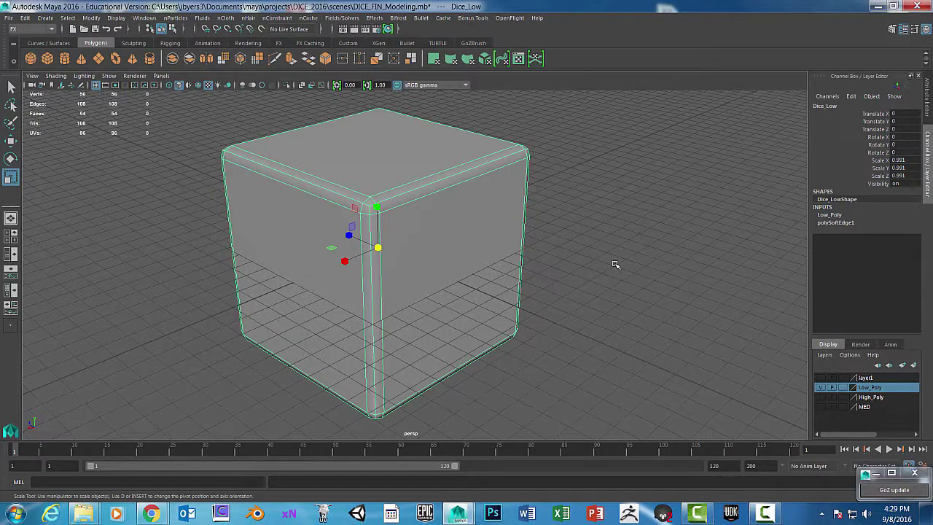
pyautogui.click(822, 397)
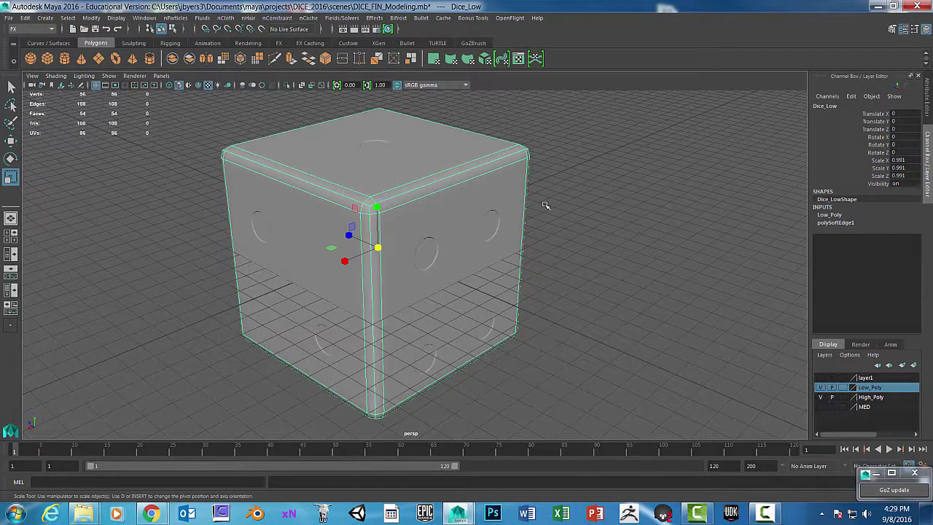
pyautogui.click(474, 222)
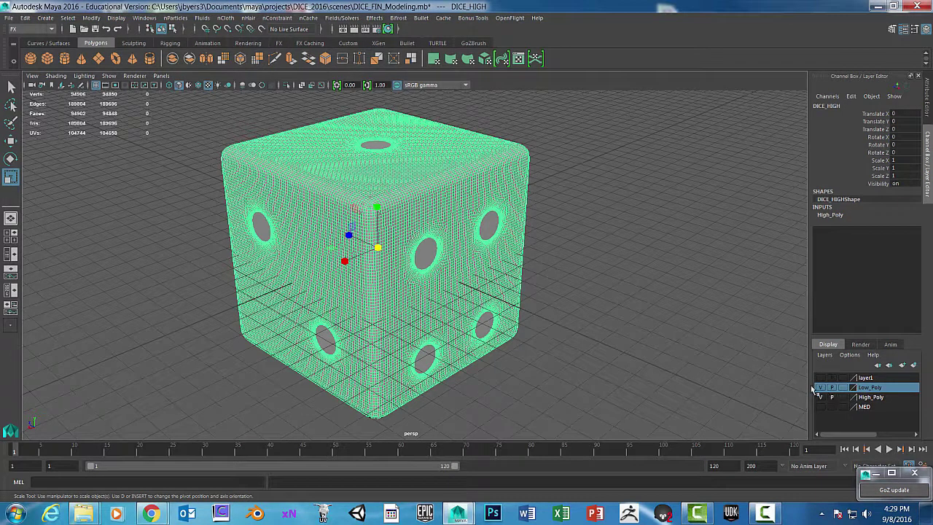
pyautogui.click(496, 225)
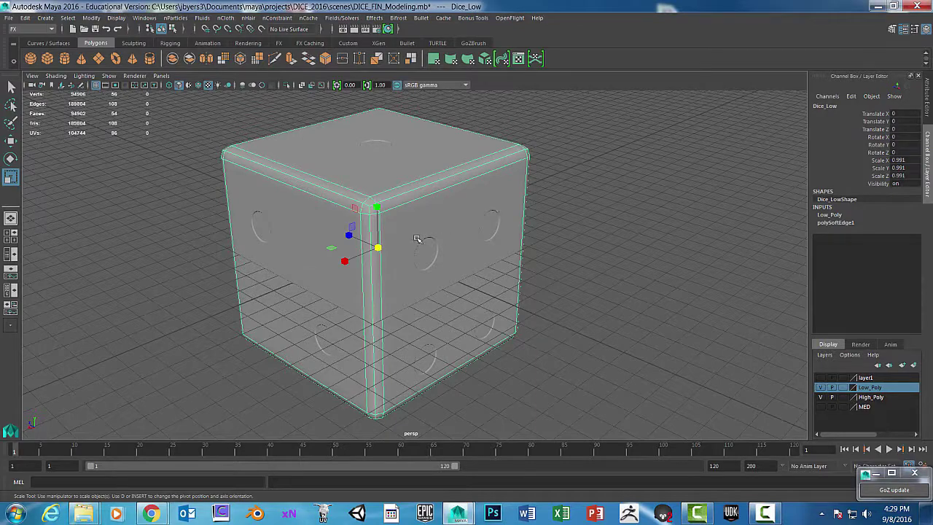
# Compare the overlapping low-poly and high-poly dice in wireframe in the front view and hide the High_Poly layer.
pyautogui.press('space')
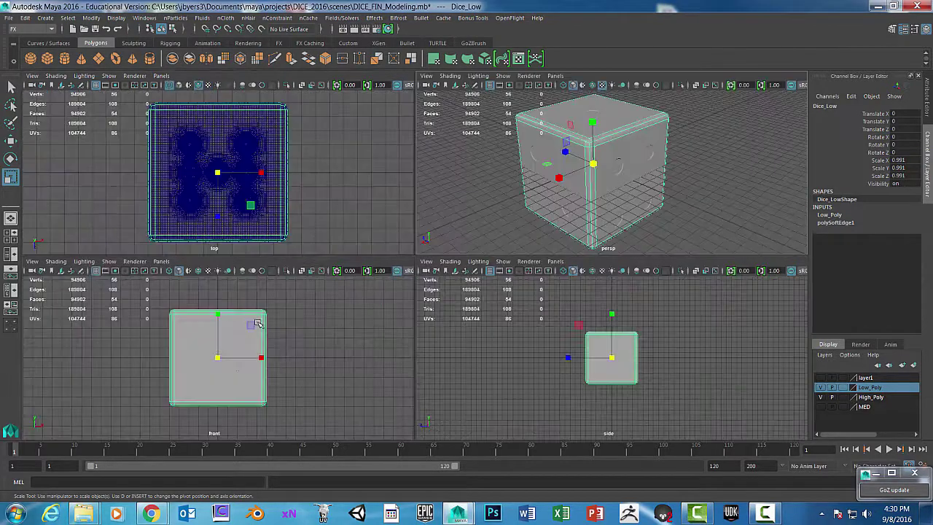
pyautogui.press('space')
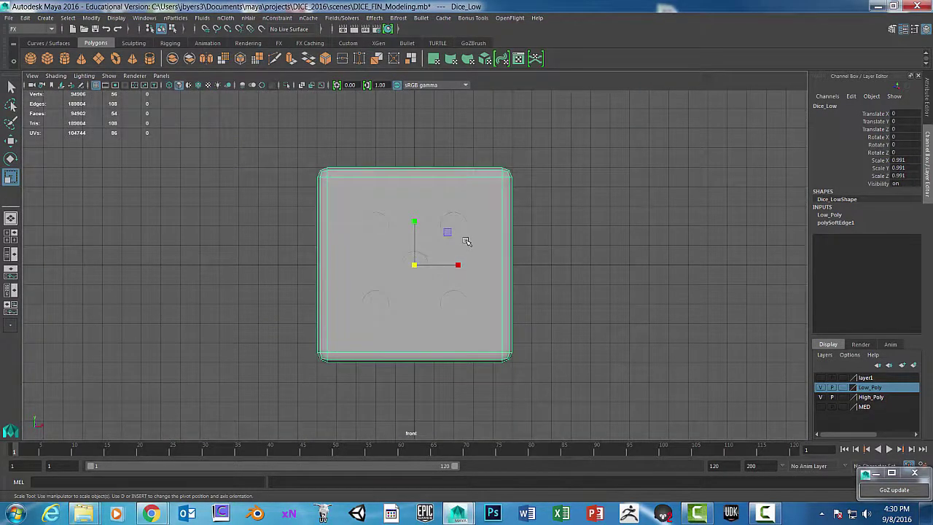
pyautogui.press('4')
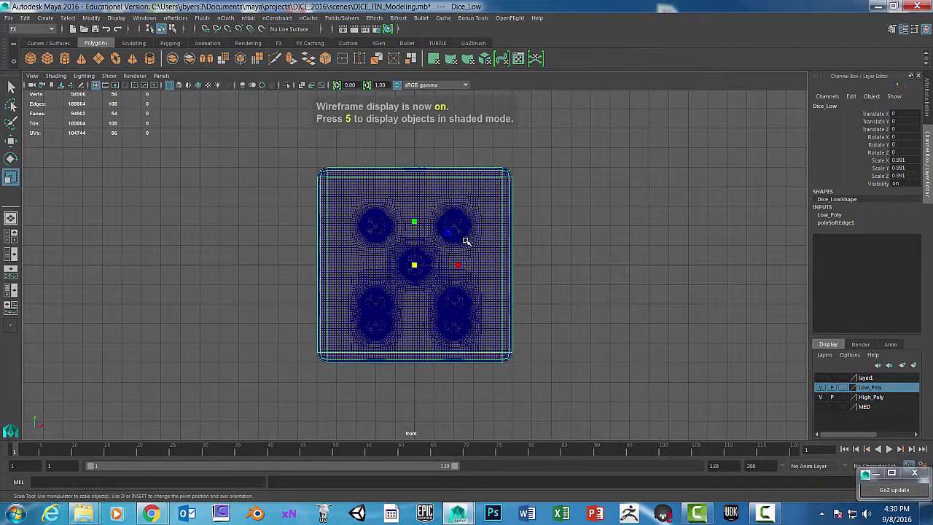
pyautogui.scroll(2, 467, 241)
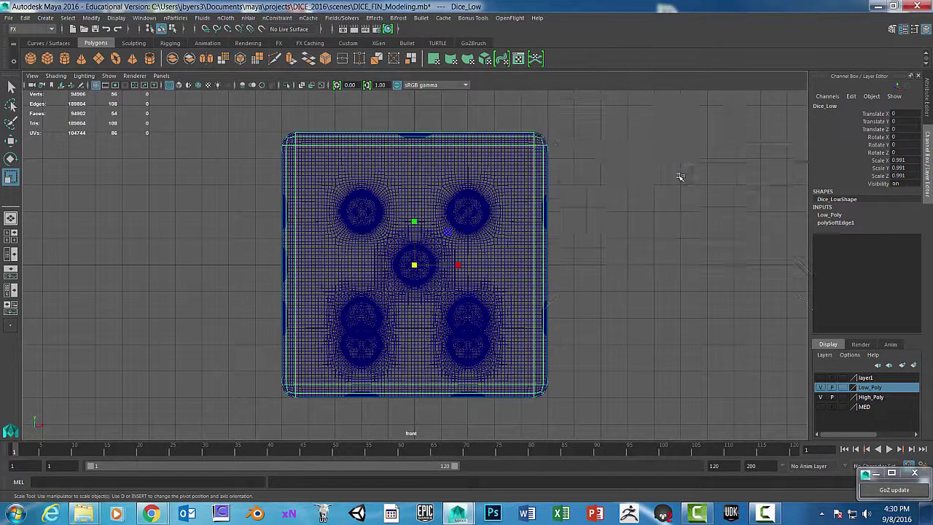
pyautogui.press('space')
pyautogui.press('space')
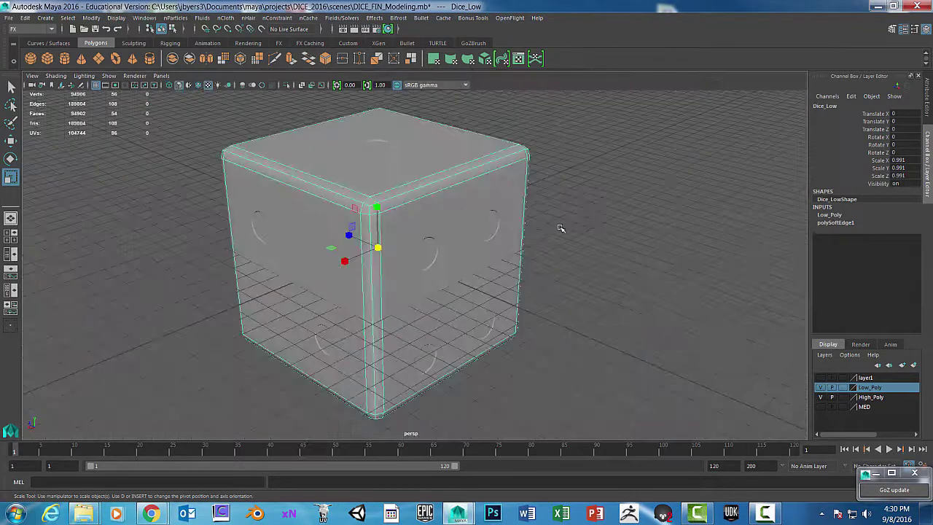
pyautogui.click(833, 398)
pyautogui.click(821, 397)
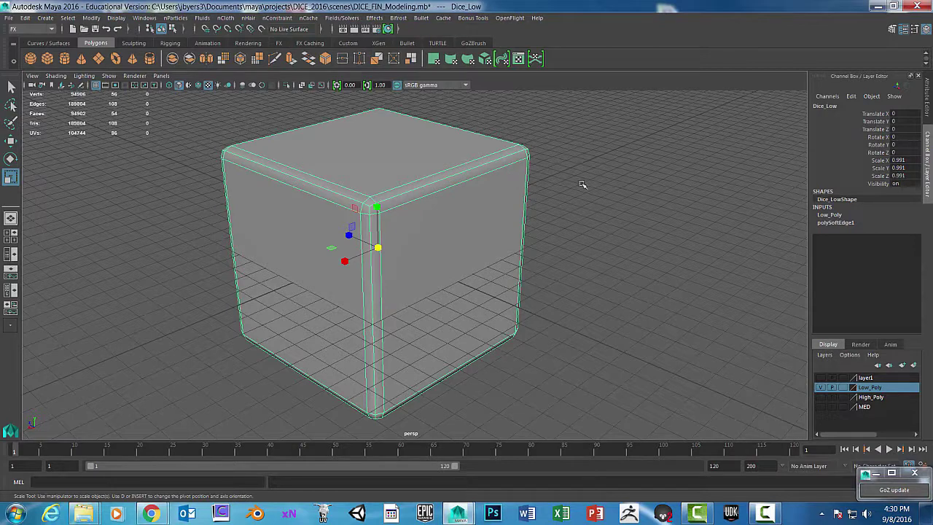
# Soften the middle edges of the low-poly dice's bevels that meet at the front corner and return to object mode.
pyautogui.keyDown('alt'); pyautogui.moveTo(588, 202); pyautogui.dragTo(600, 198); pyautogui.keyUp('alt')
pyautogui.click(600, 198)
pyautogui.scroll(5, 419, 197)
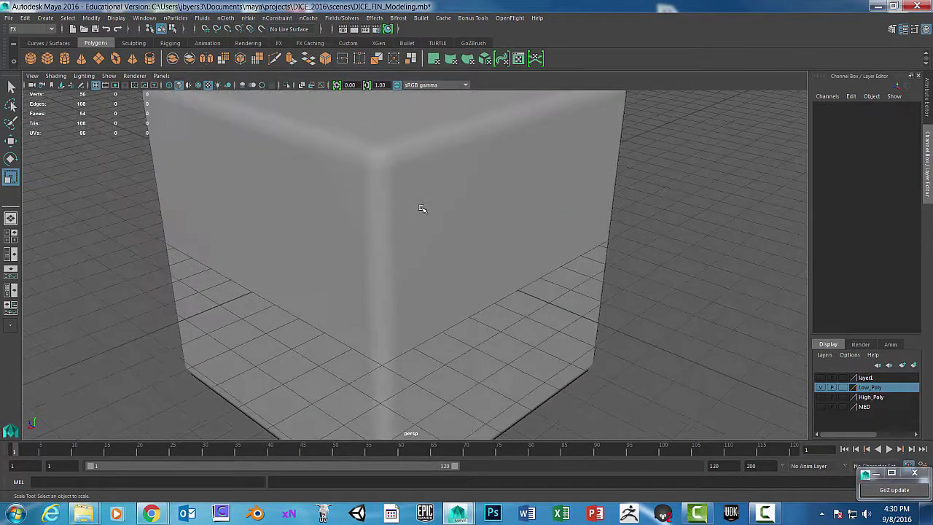
pyautogui.scroll(-3, 423, 209)
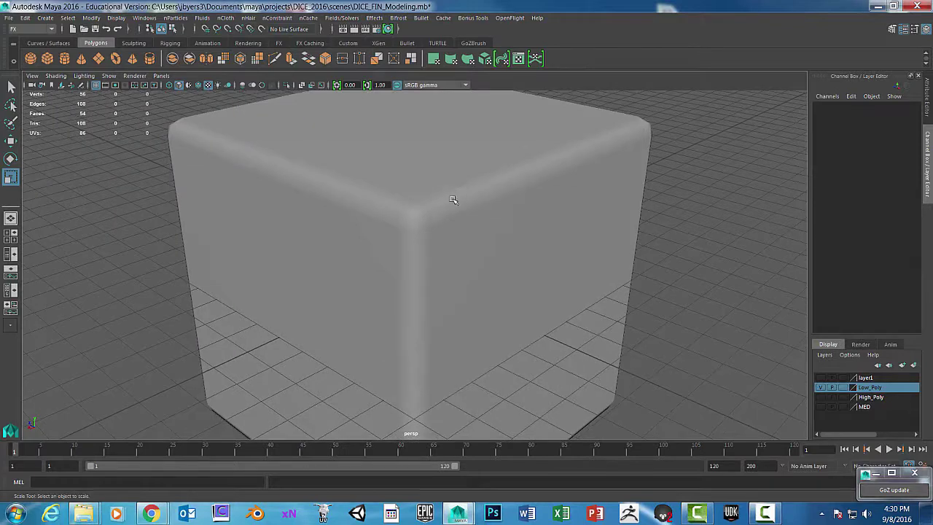
pyautogui.moveTo(453, 199)
pyautogui.mouseDown(button='right')
pyautogui.moveTo(452, 174)
pyautogui.moveTo(454, 191)
pyautogui.mouseUp(button='right')
pyautogui.click(456, 198)
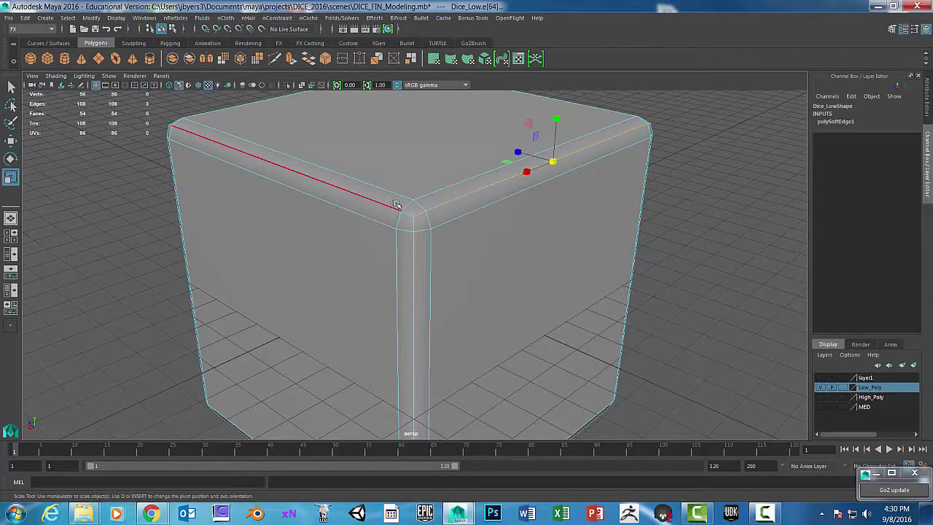
pyautogui.click(431, 198)
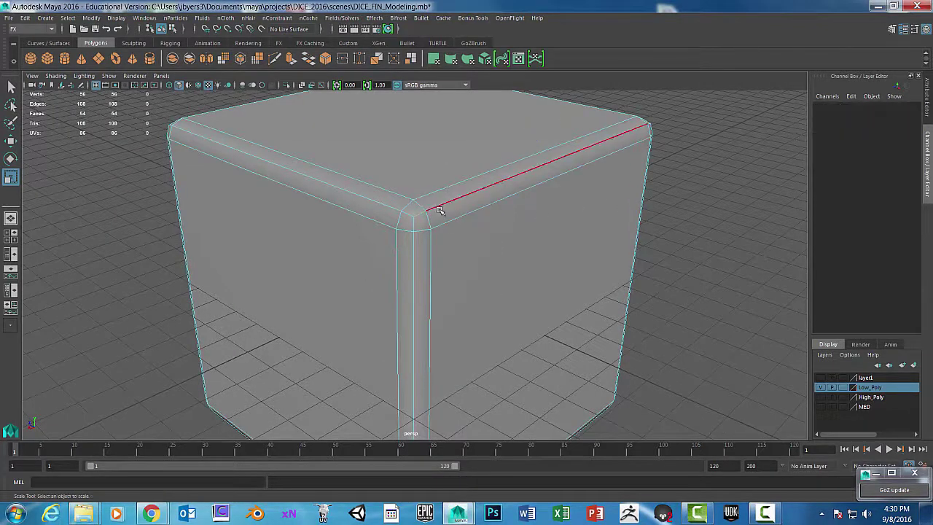
pyautogui.doubleClick(448, 202)
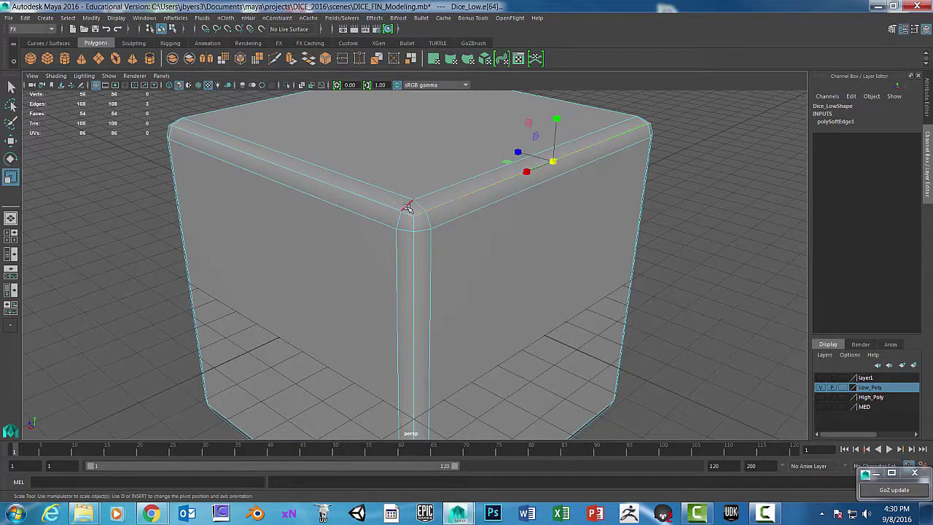
pyautogui.doubleClick(366, 194)
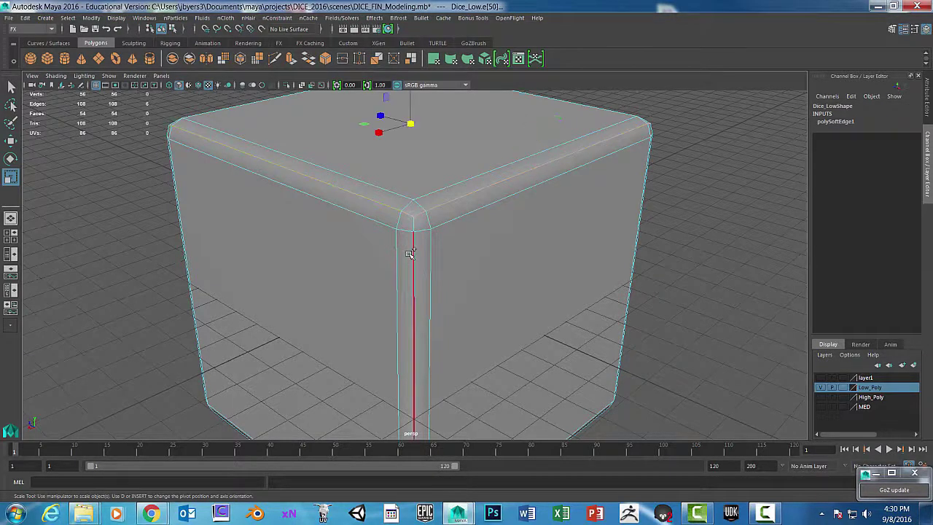
pyautogui.keyDown('shift'); pyautogui.doubleClick(407, 249); pyautogui.keyUp('shift')
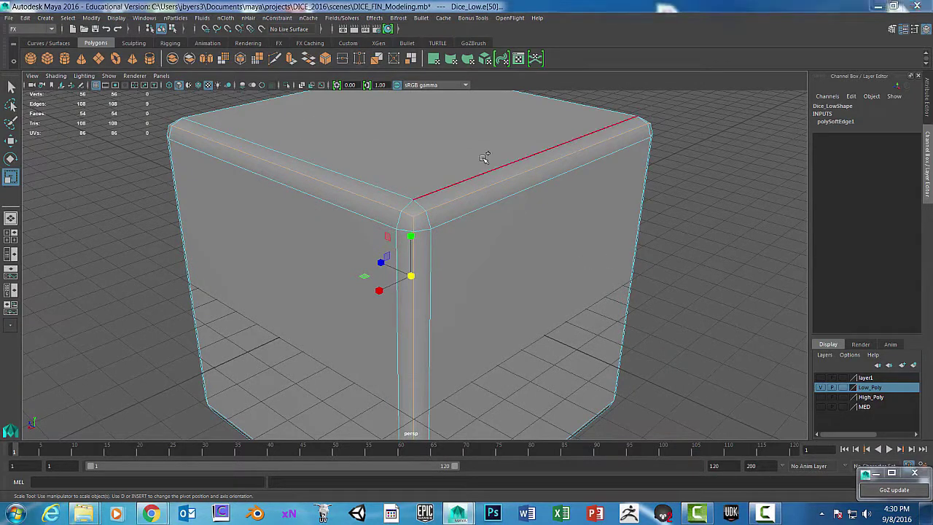
pyautogui.press('space')
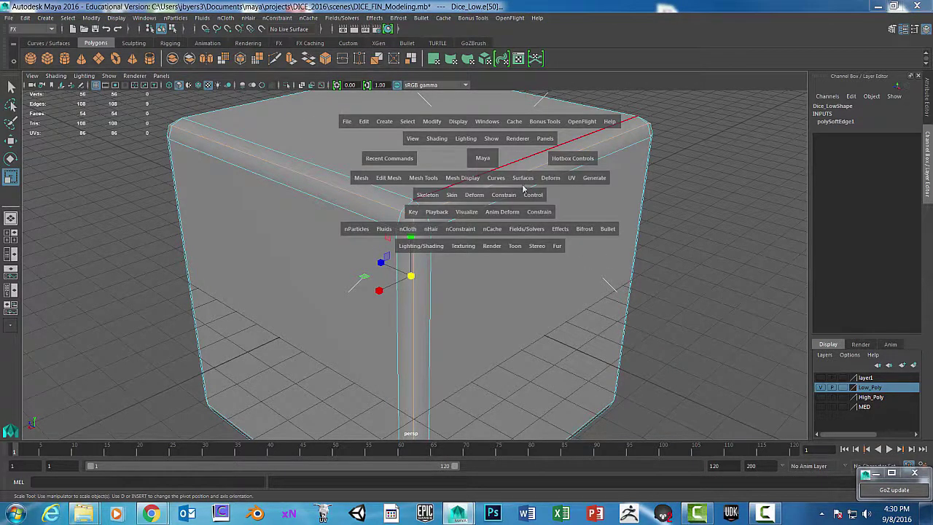
pyautogui.click(471, 178)
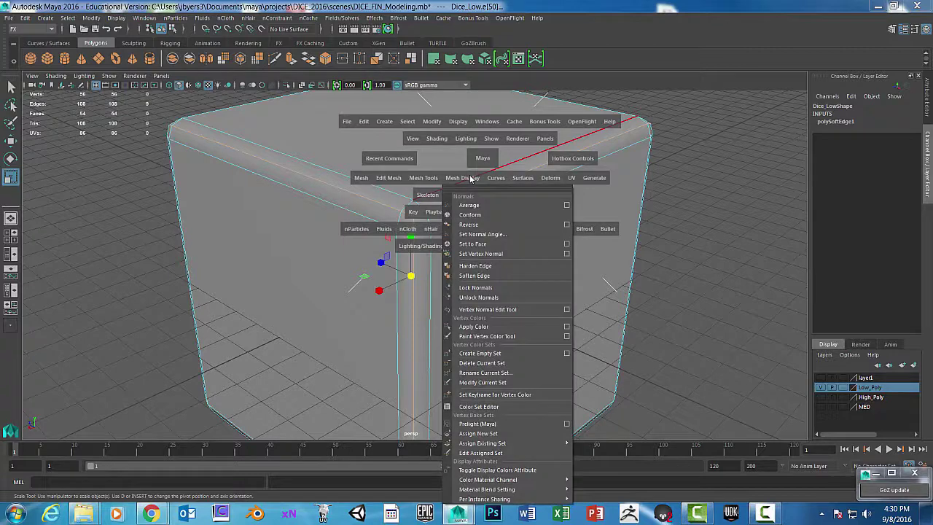
pyautogui.click(498, 275)
pyautogui.rightClick(461, 217)
pyautogui.moveTo(461, 217); pyautogui.dragTo(461, 272, button='right')
pyautogui.click(654, 255)
# Examine the shading along the bevelled edges of the low-poly dice from several angles.
pyautogui.scroll(-3, 559, 258)
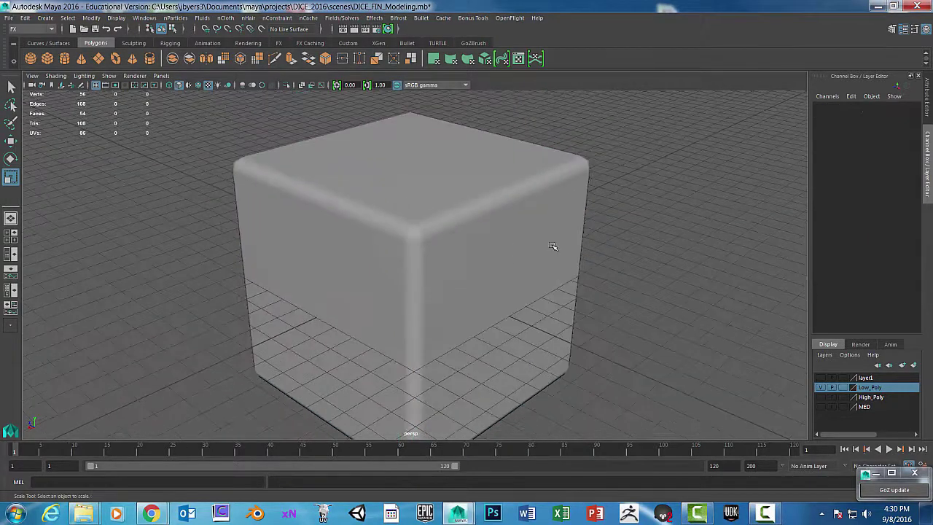
pyautogui.keyDown('alt'); pyautogui.moveTo(480, 275); pyautogui.dragTo(487, 256); pyautogui.keyUp('alt')
pyautogui.scroll(1, 504, 263)
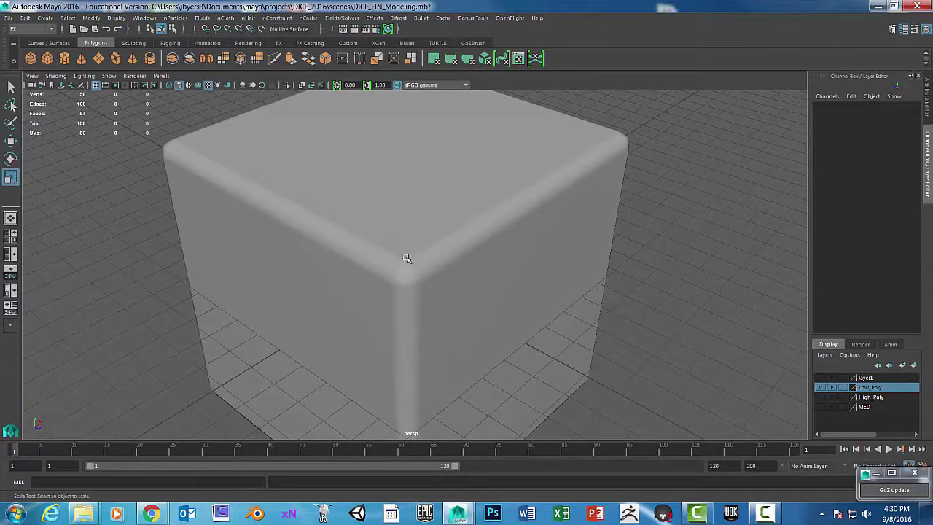
pyautogui.keyDown('alt'); pyautogui.moveTo(639, 205); pyautogui.dragTo(615, 141); pyautogui.keyUp('alt')
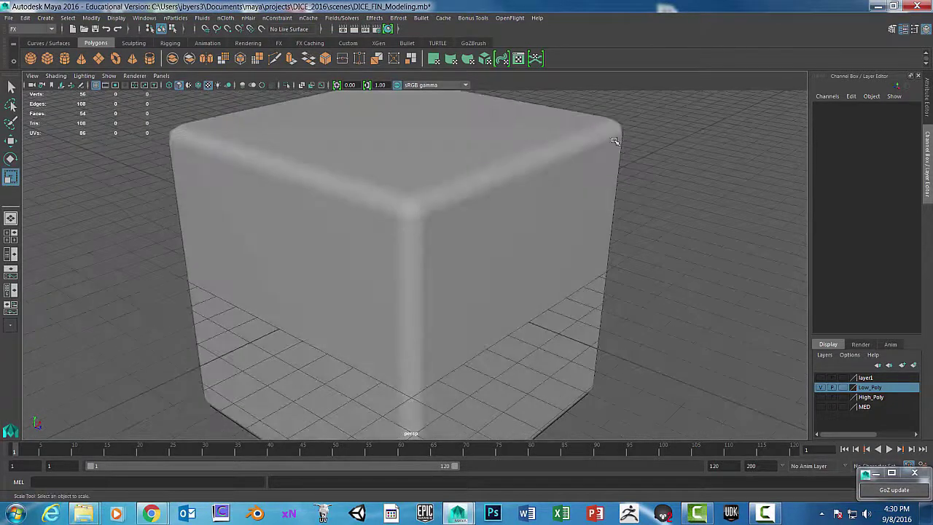
pyautogui.keyDown('alt'); pyautogui.moveTo(438, 223); pyautogui.dragTo(449, 199); pyautogui.keyUp('alt')
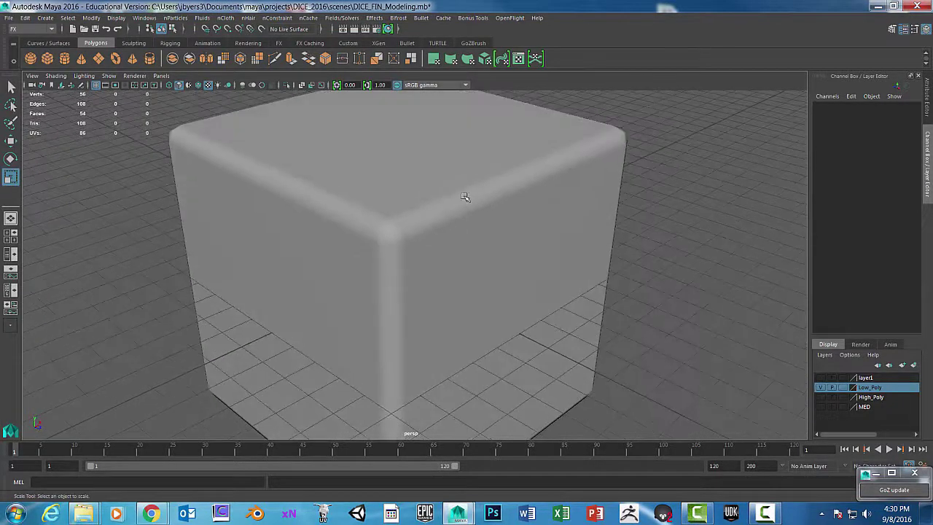
pyautogui.keyDown('alt'); pyautogui.moveTo(499, 218); pyautogui.dragTo(546, 205); pyautogui.keyUp('alt')
pyautogui.scroll(-3, 546, 205)
pyautogui.keyDown('alt'); pyautogui.moveTo(562, 231); pyautogui.dragTo(524, 232, button='middle'); pyautogui.keyUp('alt')
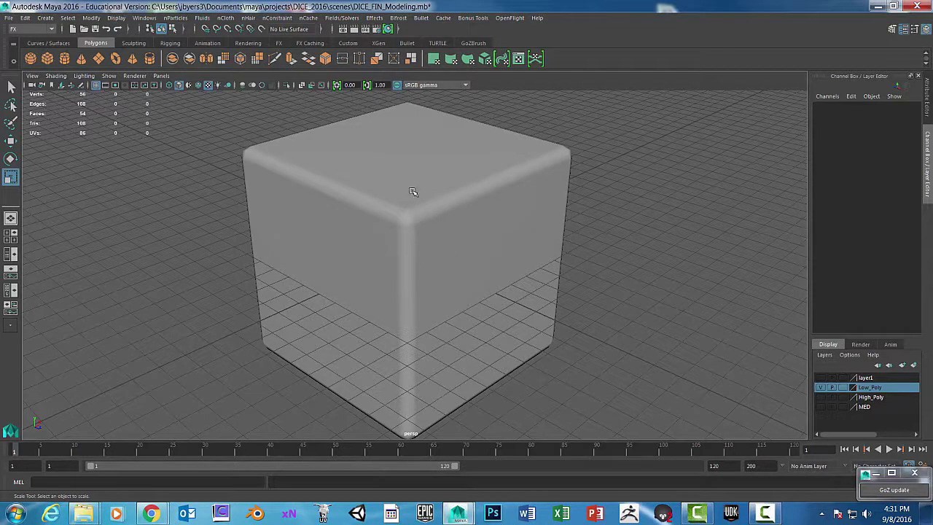
pyautogui.press('space')
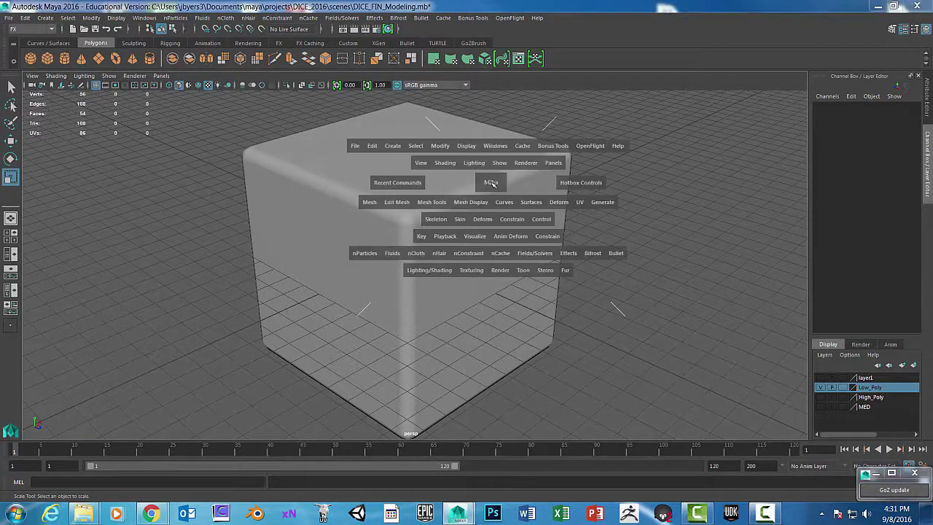
pyautogui.click(470, 203)
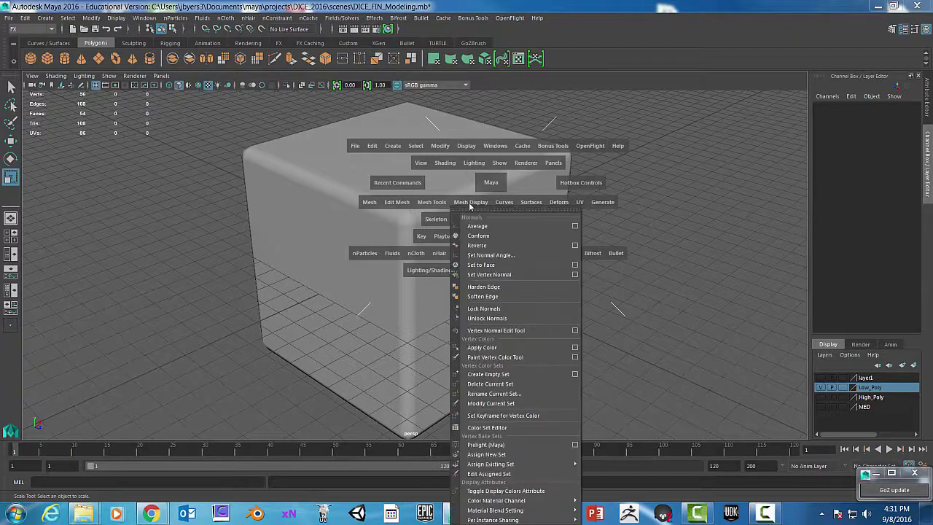
pyautogui.click(487, 297)
pyautogui.keyDown('alt'); pyautogui.moveTo(625, 250); pyautogui.dragTo(649, 227, button='middle'); pyautogui.keyUp('alt')
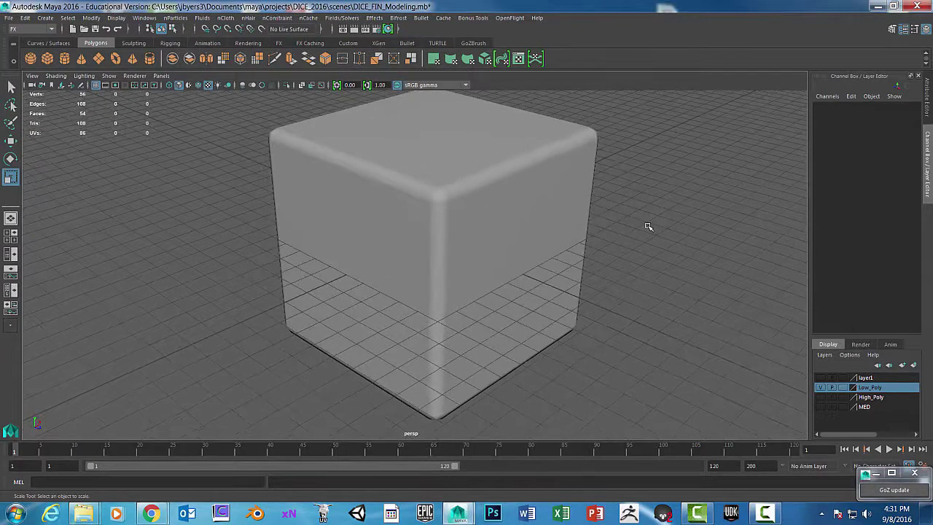
# Delete the construction history of the low-poly dice and freeze its transformations.
pyautogui.keyDown('alt'); pyautogui.moveTo(648, 227); pyautogui.dragTo(602, 250, button='right'); pyautogui.keyUp('alt')
pyautogui.click(484, 219)
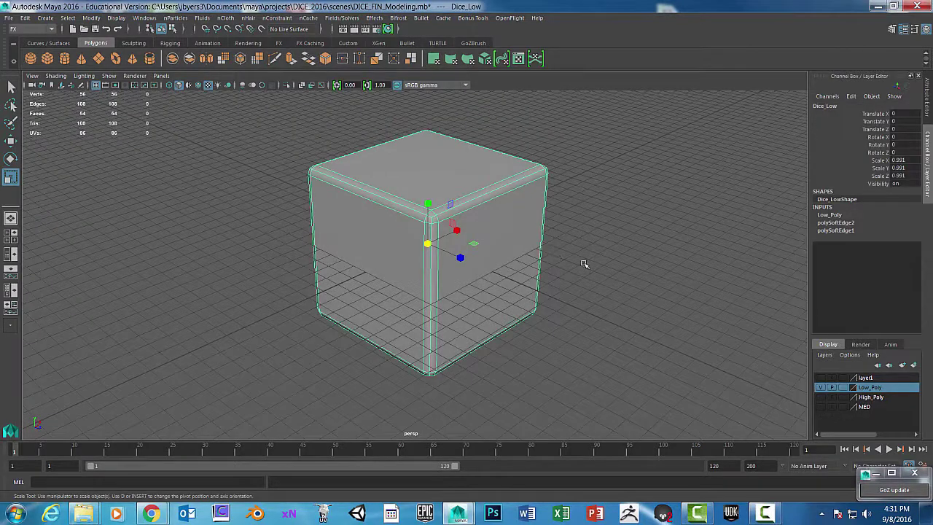
pyautogui.click(26, 20)
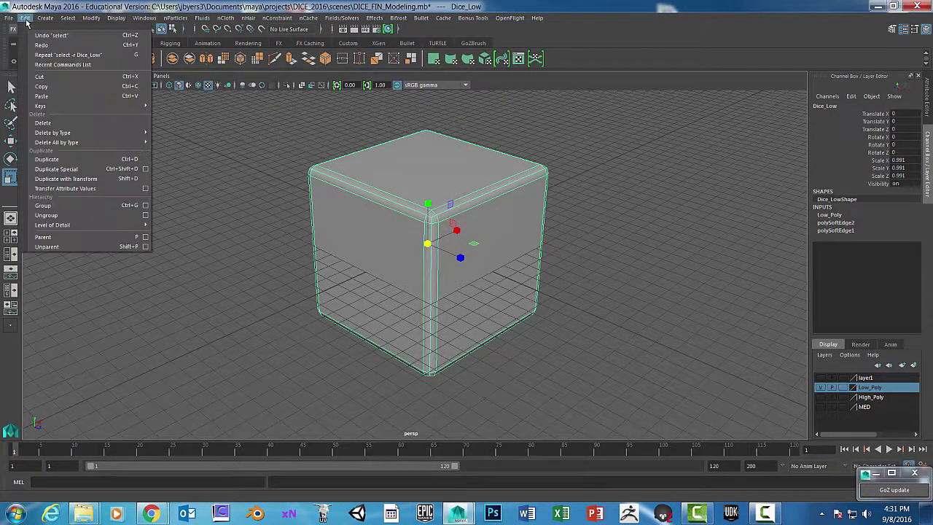
pyautogui.moveTo(44, 135)
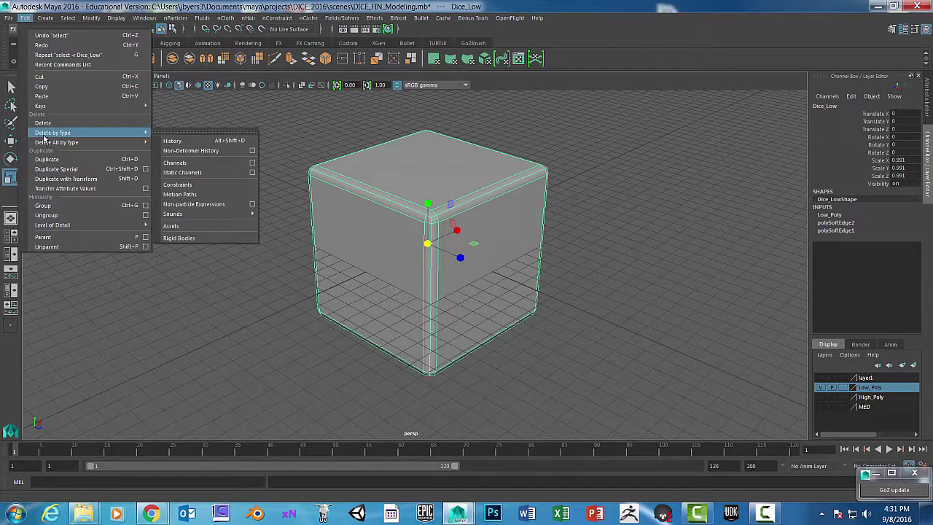
pyautogui.click(167, 142)
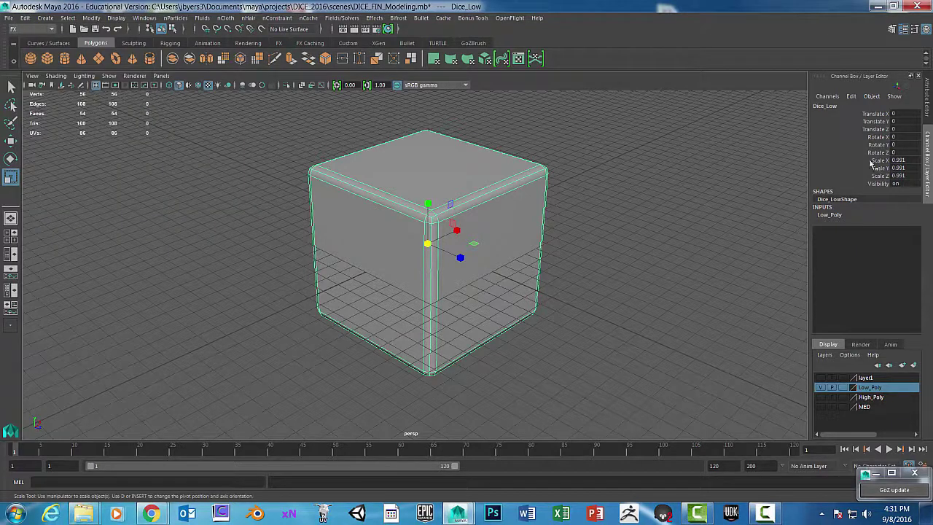
pyautogui.click(91, 17)
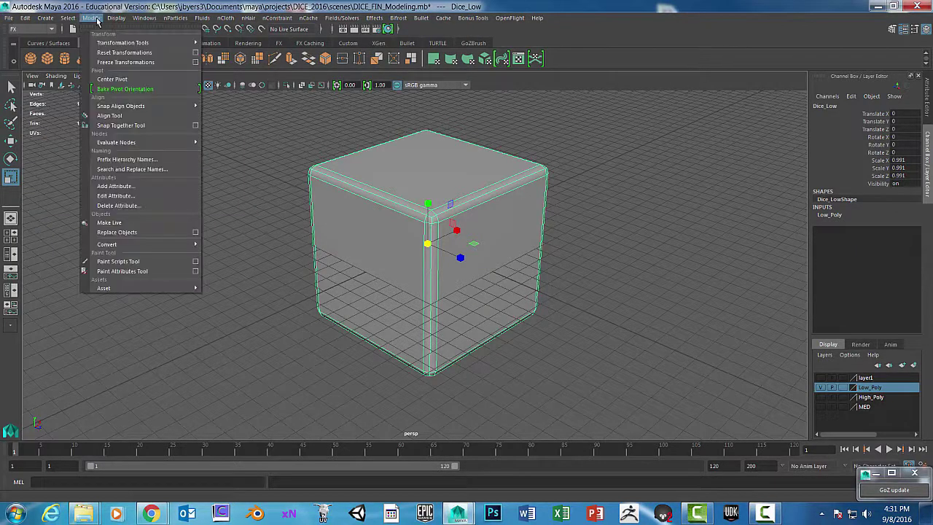
pyautogui.click(104, 63)
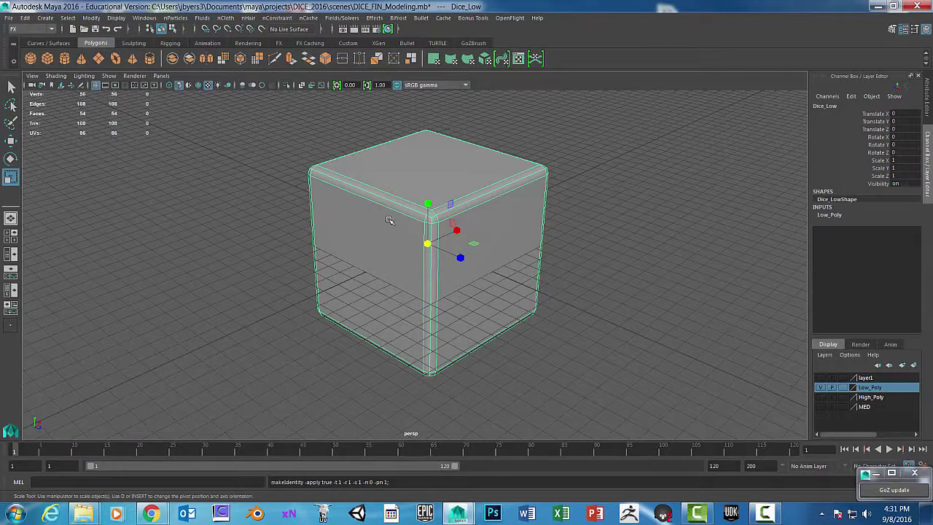
# Hide the Low_Poly layer, display the High_Poly layer and select the high-poly dice.
pyautogui.click(820, 387)
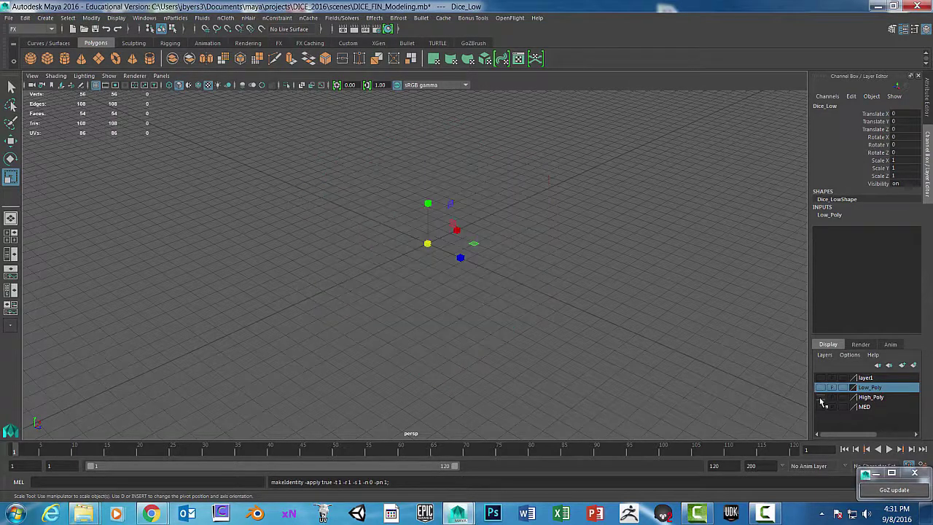
pyautogui.click(820, 397)
pyautogui.click(502, 184)
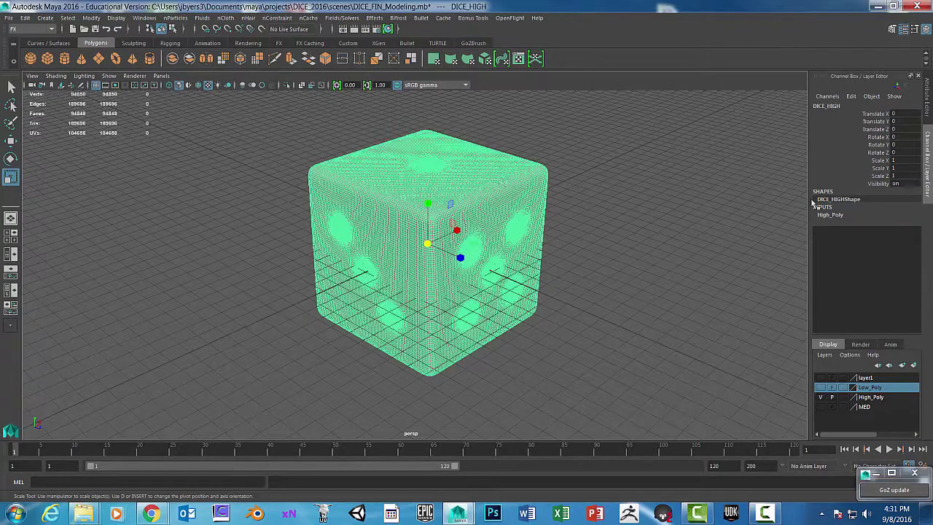
# Delete the construction history of the high-poly dice and freeze its transformations.
pyautogui.click(27, 19)
pyautogui.moveTo(116, 133)
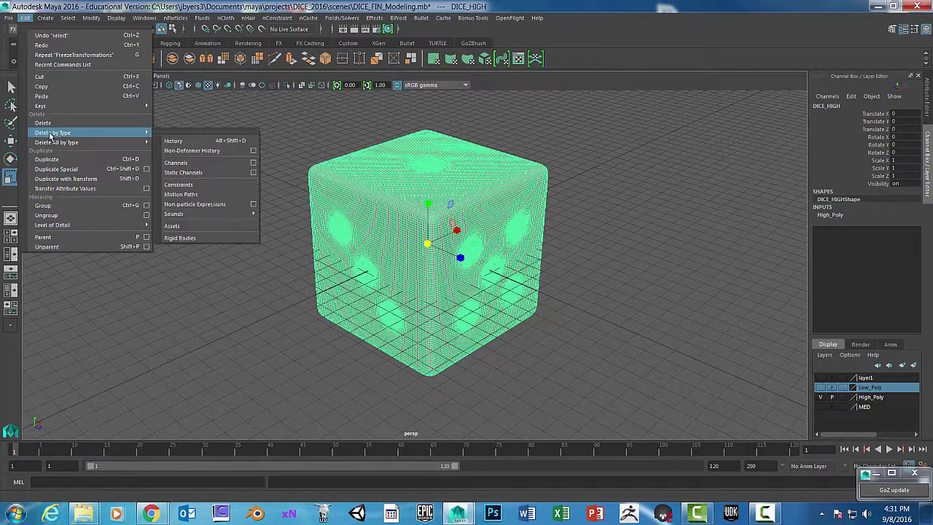
pyautogui.click(196, 142)
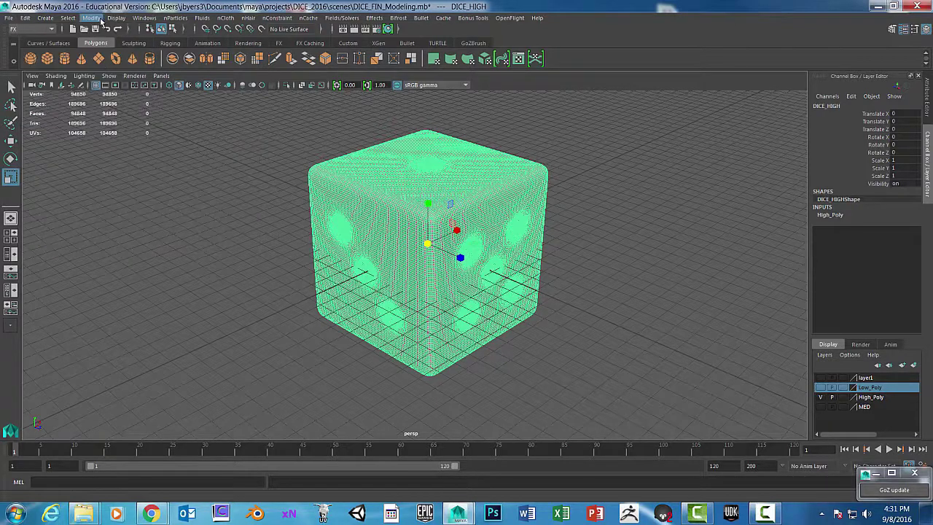
pyautogui.click(91, 17)
pyautogui.click(124, 62)
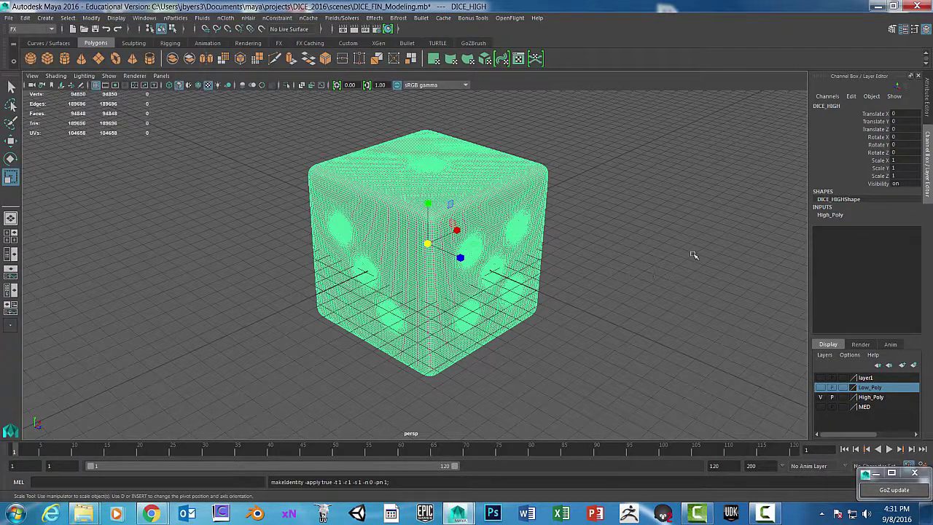
pyautogui.click(594, 181)
pyautogui.click(516, 185)
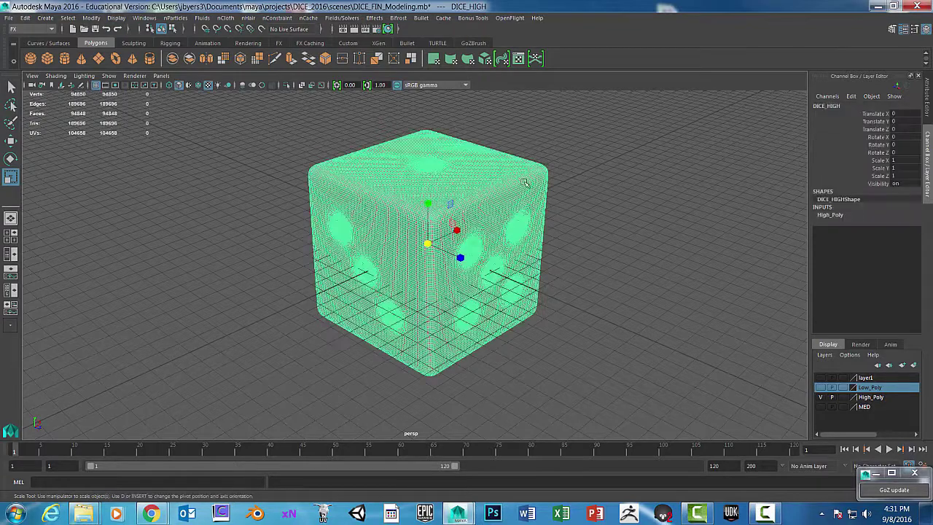
pyautogui.keyDown('alt'); pyautogui.moveTo(525, 205); pyautogui.dragTo(560, 208); pyautogui.keyUp('alt')
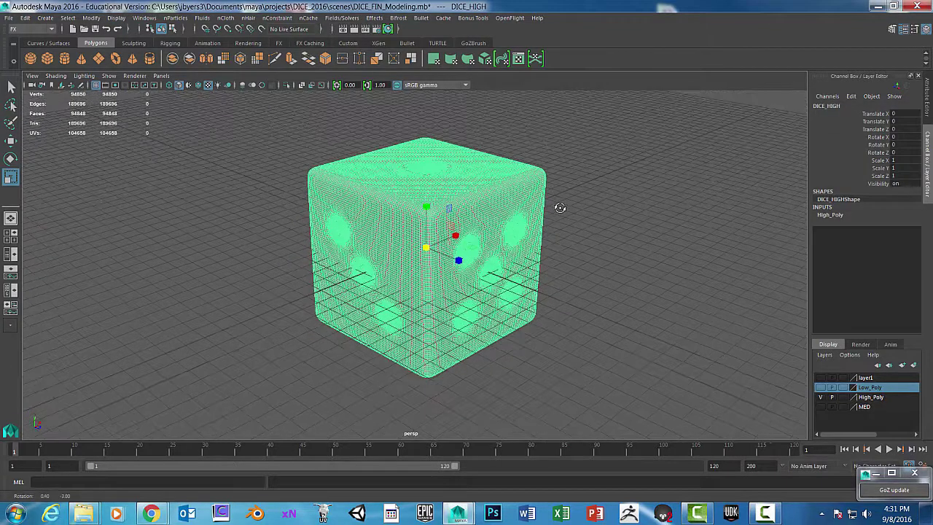
# Set the high-poly dice's X, Y and Z scale to 16 and fit the enlarged dice in view.
pyautogui.click(903, 160)
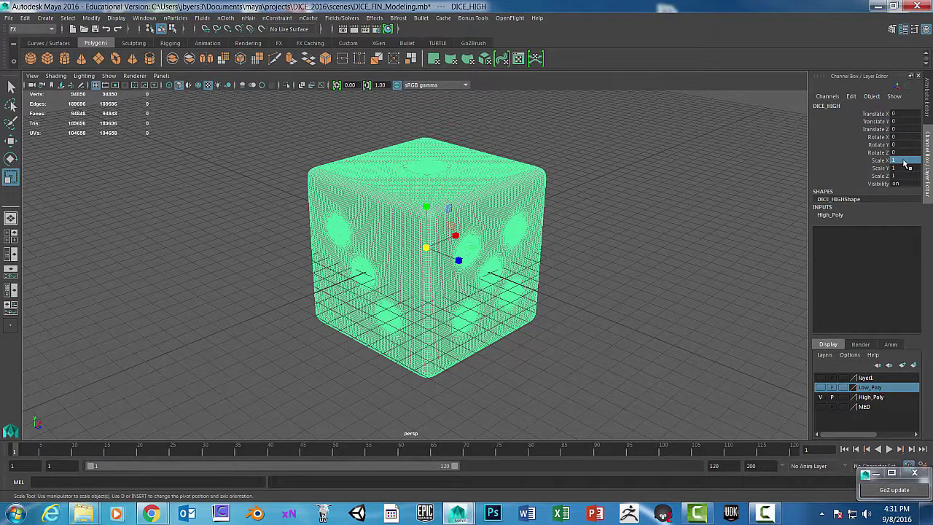
pyautogui.moveTo(904, 162); pyautogui.dragTo(908, 178)
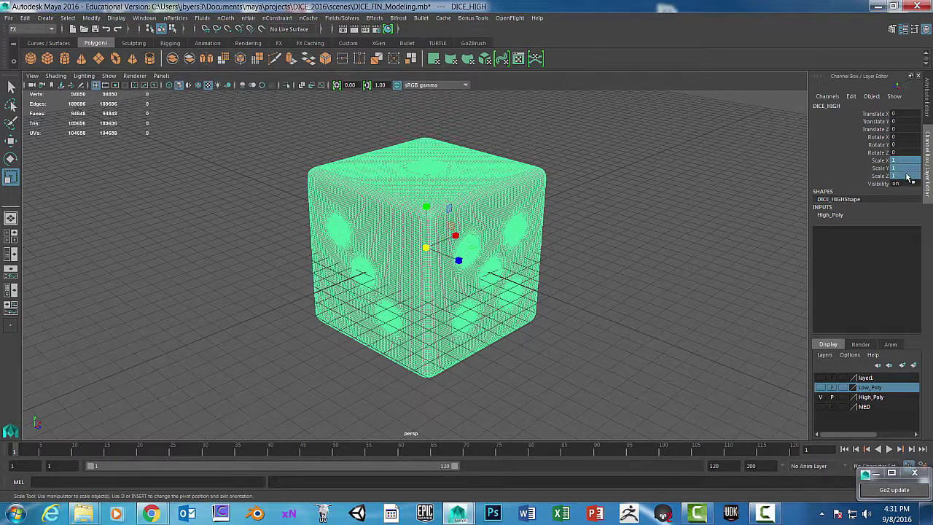
pyautogui.click(906, 161)
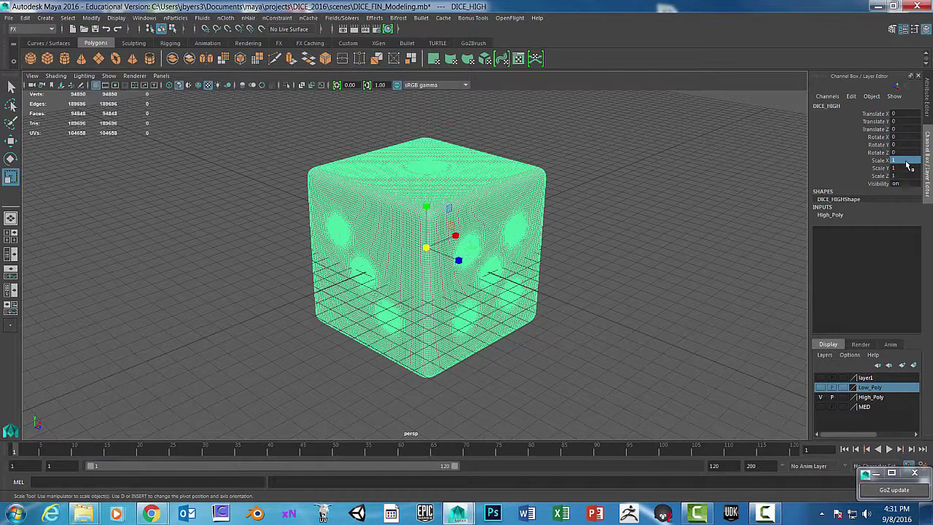
pyautogui.moveTo(907, 169); pyautogui.dragTo(903, 177)
pyautogui.write('6')
pyautogui.press('Return')
pyautogui.scroll(-3, 480, 198)
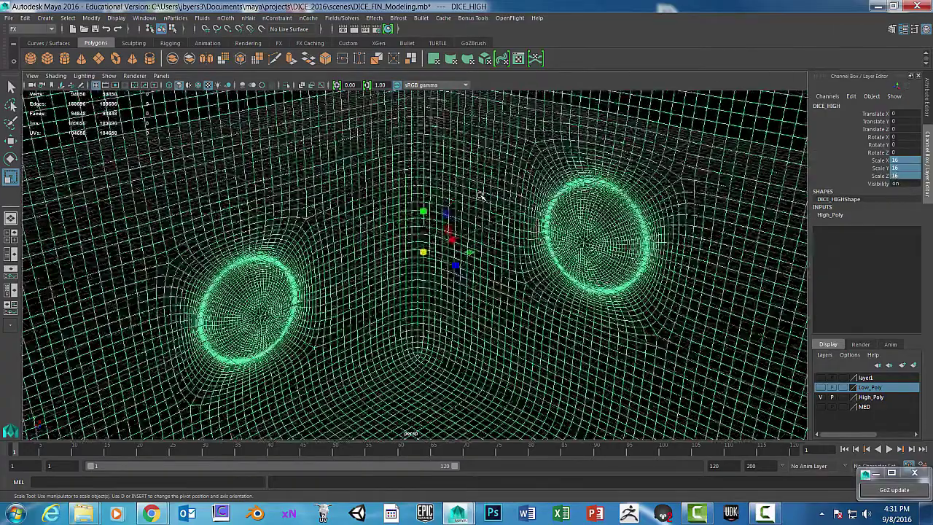
pyautogui.scroll(-5, 481, 200)
pyautogui.scroll(-2, 482, 200)
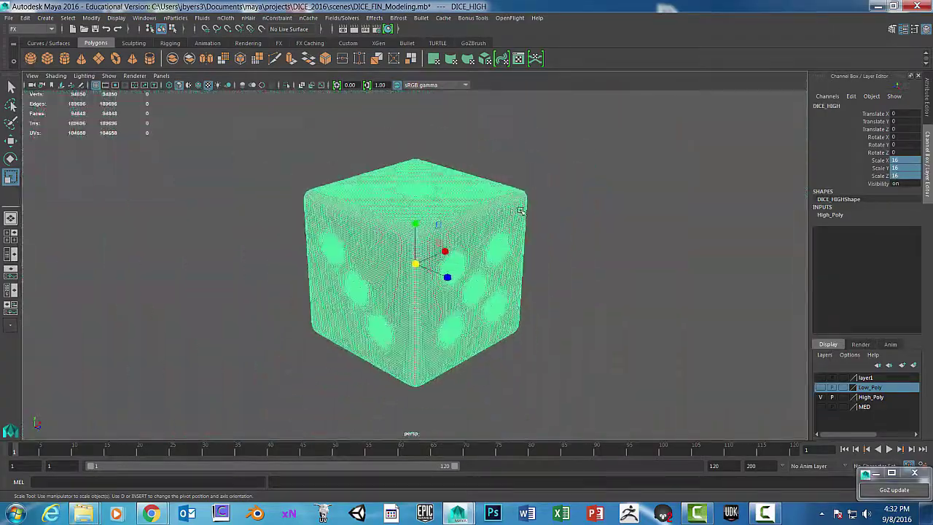
pyautogui.keyDown('alt'); pyautogui.moveTo(517, 209); pyautogui.dragTo(534, 207); pyautogui.keyUp('alt')
pyautogui.scroll(-1, 535, 209)
pyautogui.scroll(4, 540, 211)
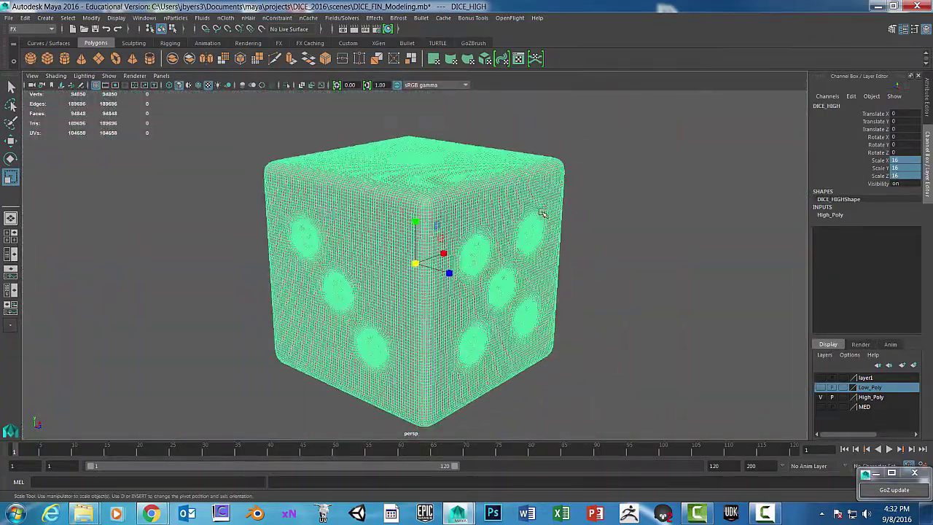
pyautogui.click(755, 215)
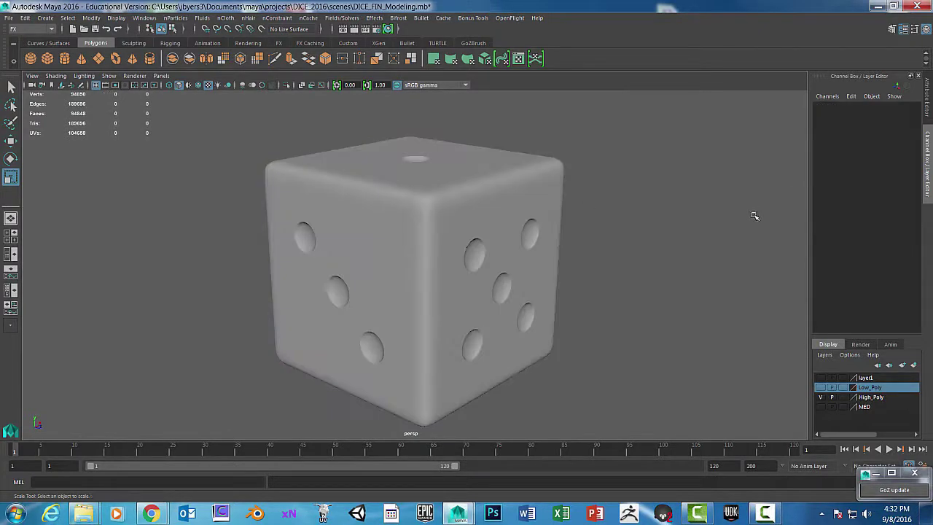
# Freeze the transformations of the enlarged high-poly dice and deselect it.
pyautogui.click(507, 221)
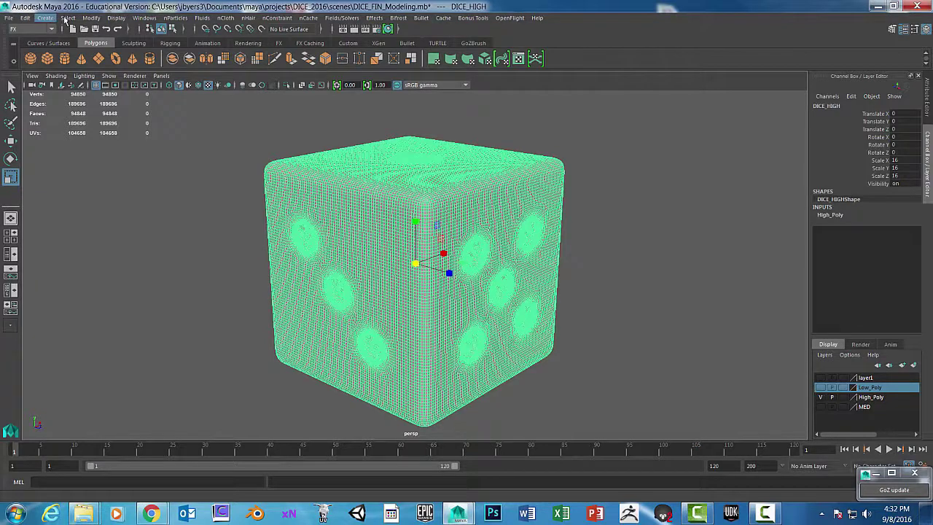
pyautogui.click(91, 17)
pyautogui.click(106, 63)
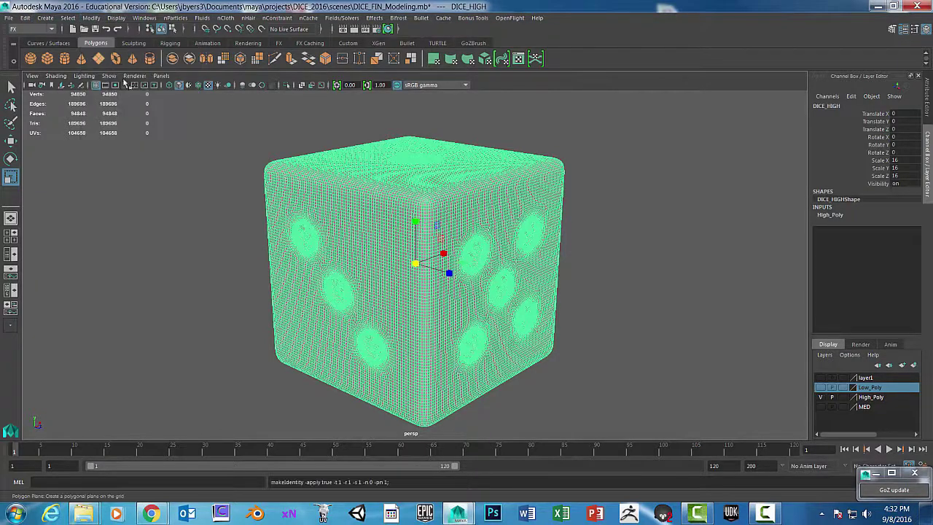
pyautogui.click(583, 218)
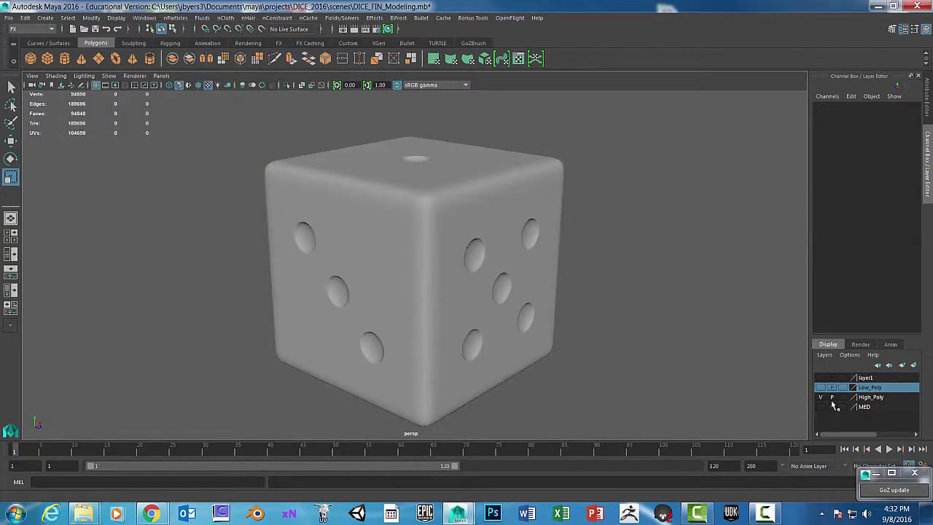
# Hide the High_Poly layer, display the Low_Poly layer and select the small low-poly dice.
pyautogui.click(820, 397)
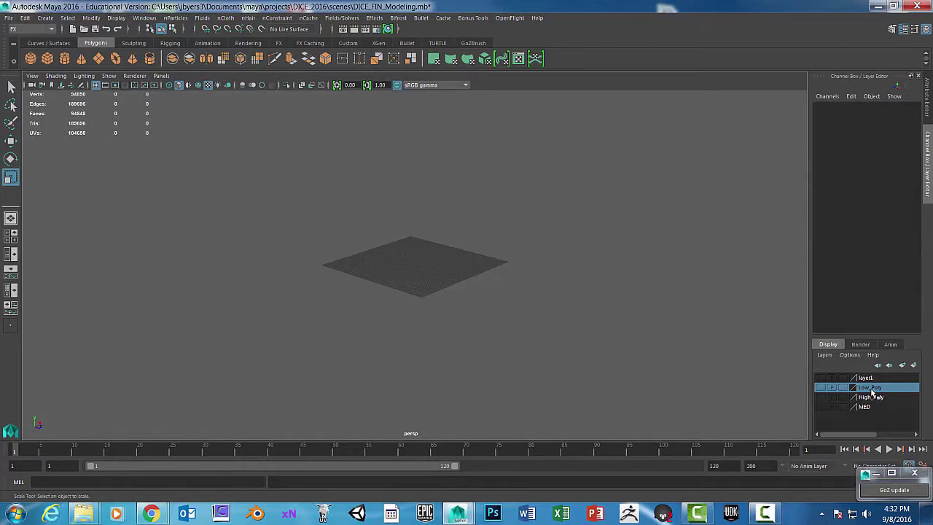
pyautogui.click(822, 388)
pyautogui.click(416, 261)
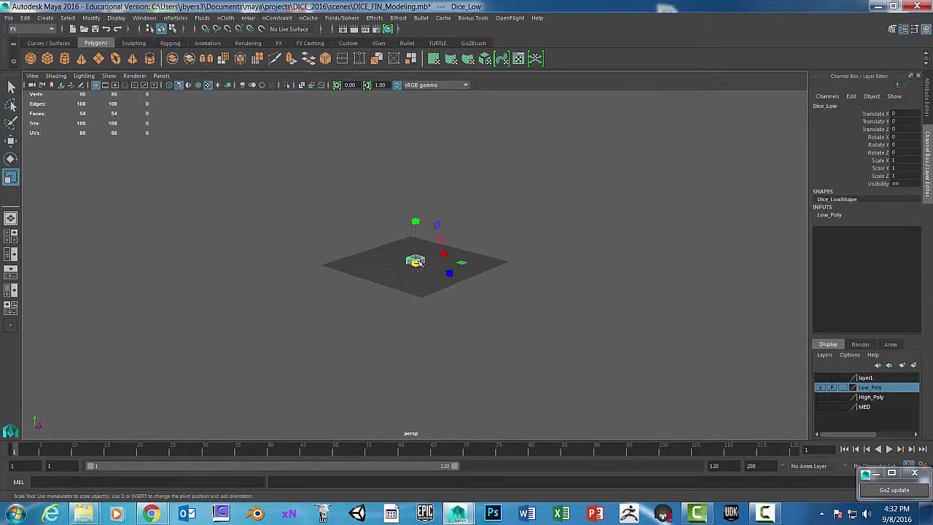
# Set the low-poly dice's X, Y and Z scale to 16 and freeze its transformations.
pyautogui.moveTo(899, 159); pyautogui.dragTo(904, 177)
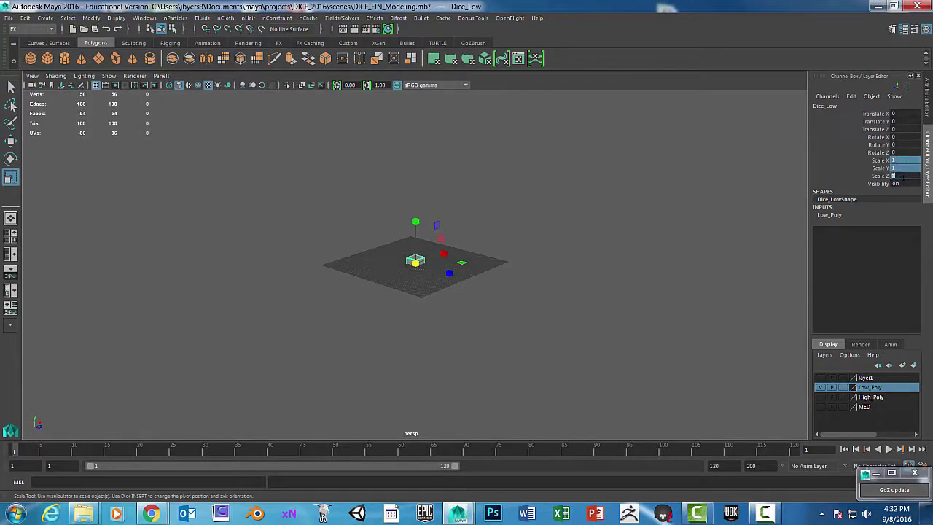
pyautogui.write('16')
pyautogui.press('Return')
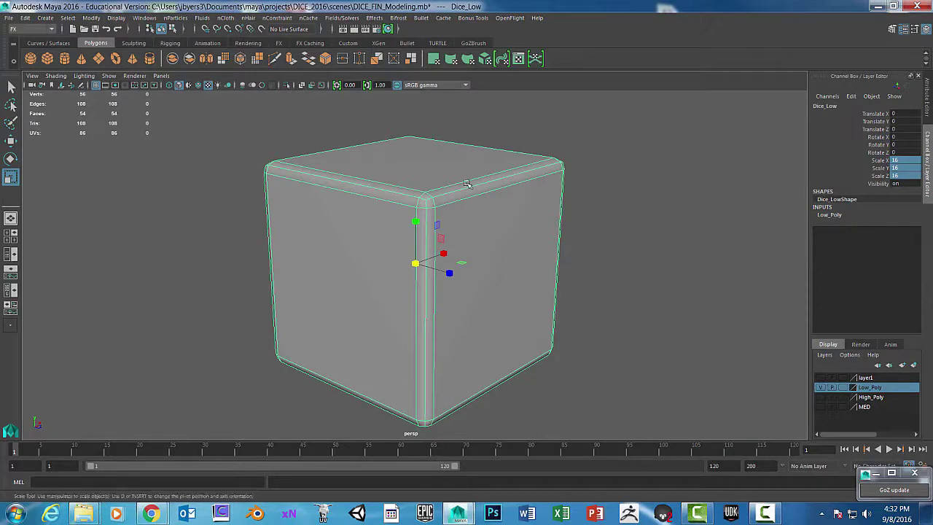
pyautogui.click(86, 20)
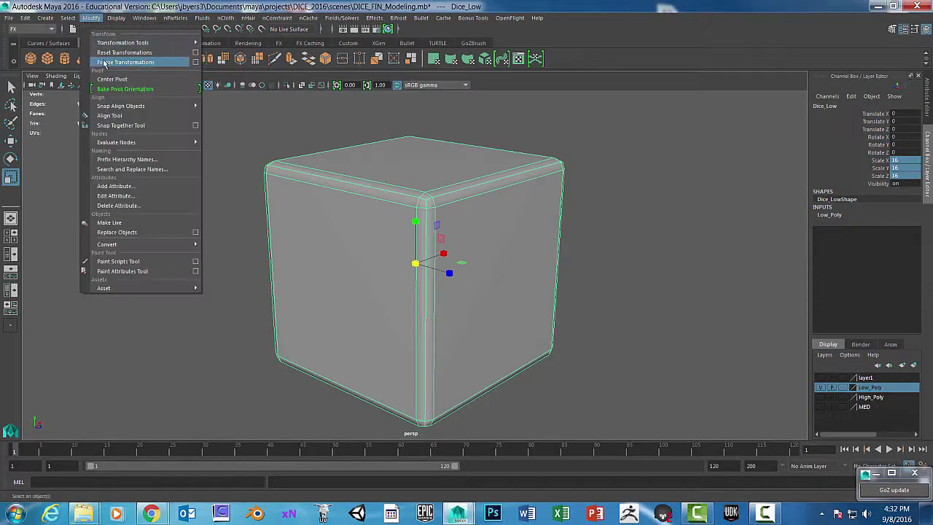
pyautogui.click(106, 61)
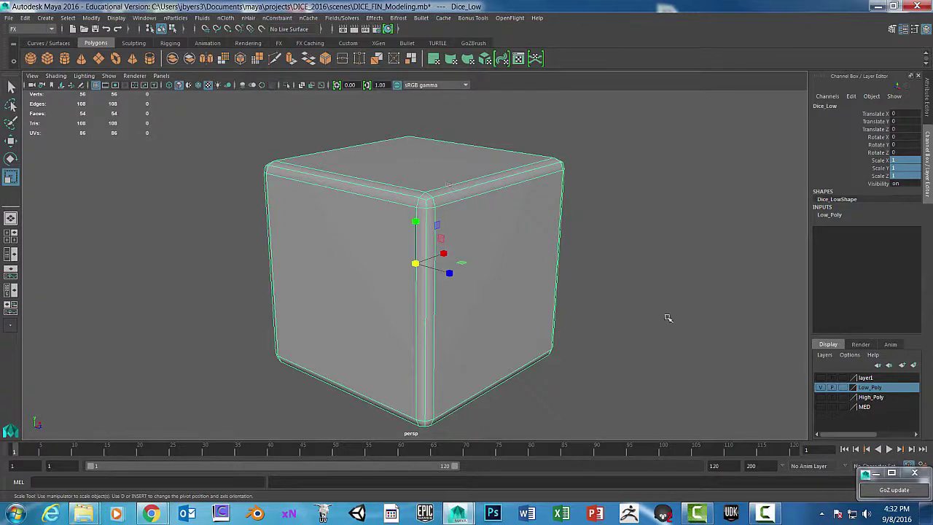
# Display the High_Poly layer in place of Low_Poly and check the high-poly dice's scale values and size.
pyautogui.click(821, 387)
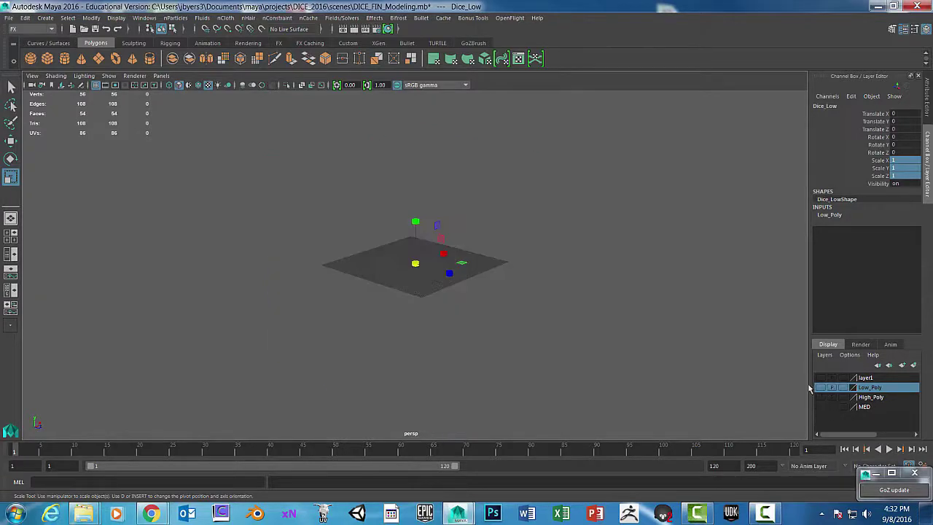
pyautogui.click(821, 396)
pyautogui.click(409, 186)
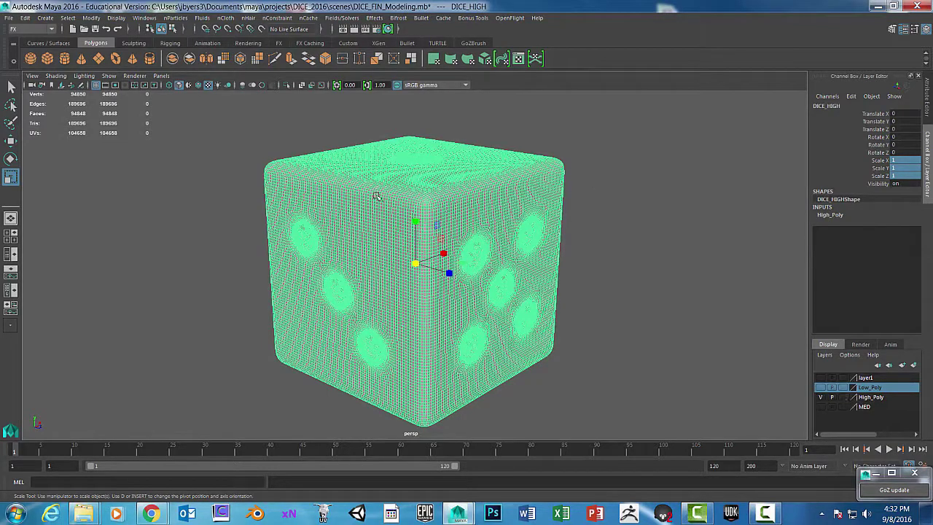
pyautogui.click(821, 397)
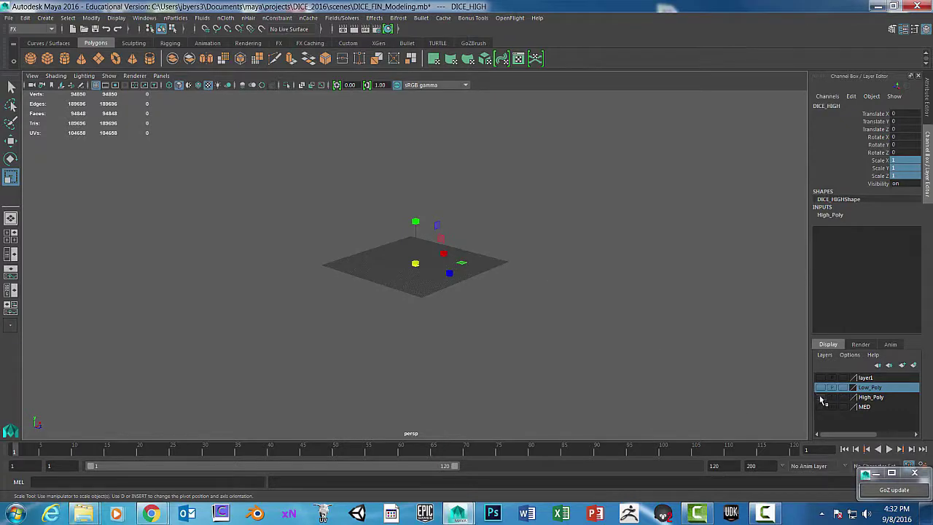
pyautogui.click(821, 397)
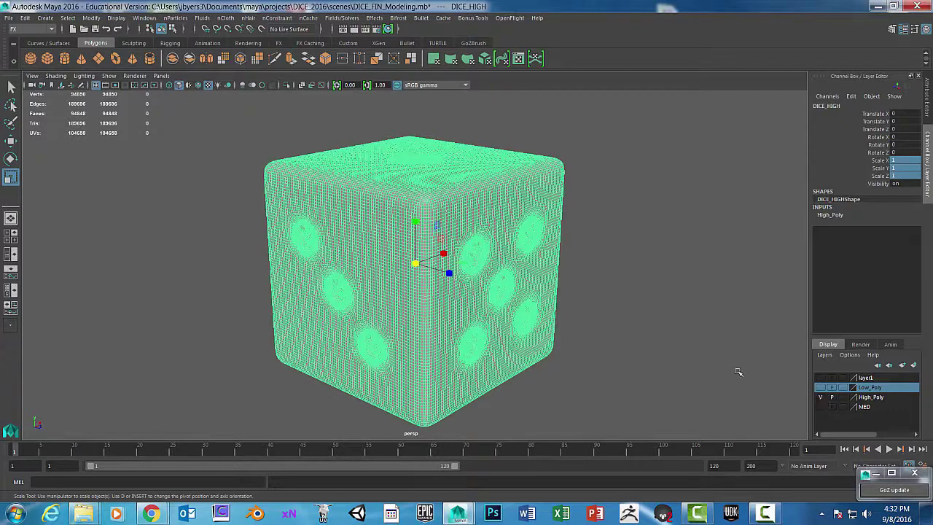
pyautogui.click(620, 295)
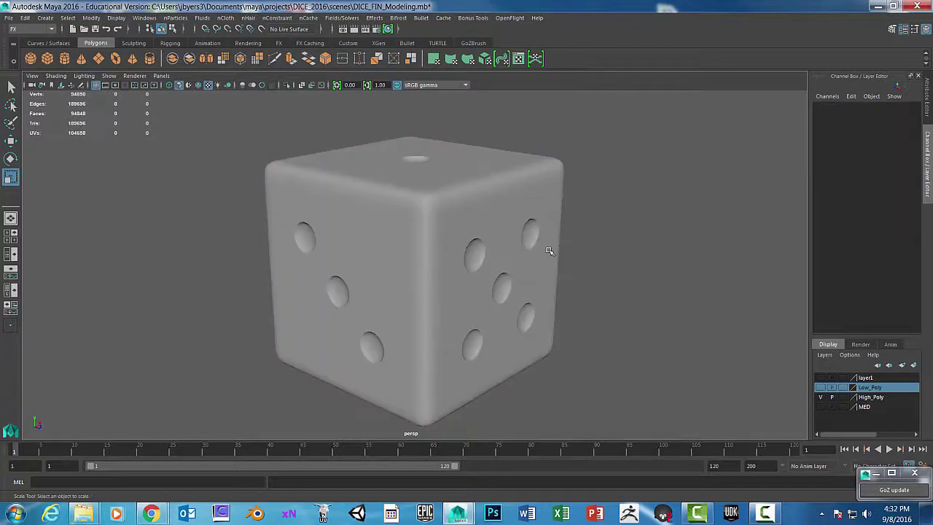
# Switch the display from the High_Poly layer back to Low_Poly and select the low-poly dice for export.
pyautogui.click(821, 398)
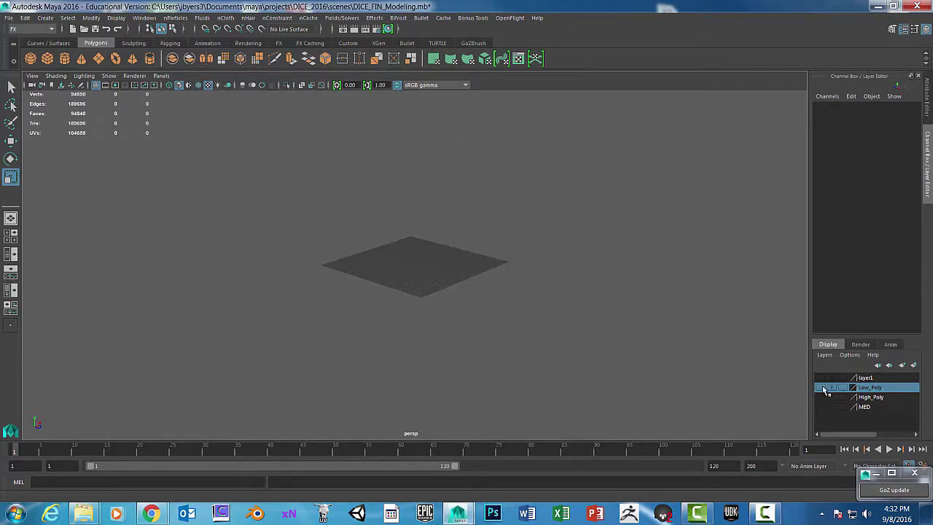
pyautogui.click(821, 387)
pyautogui.click(426, 226)
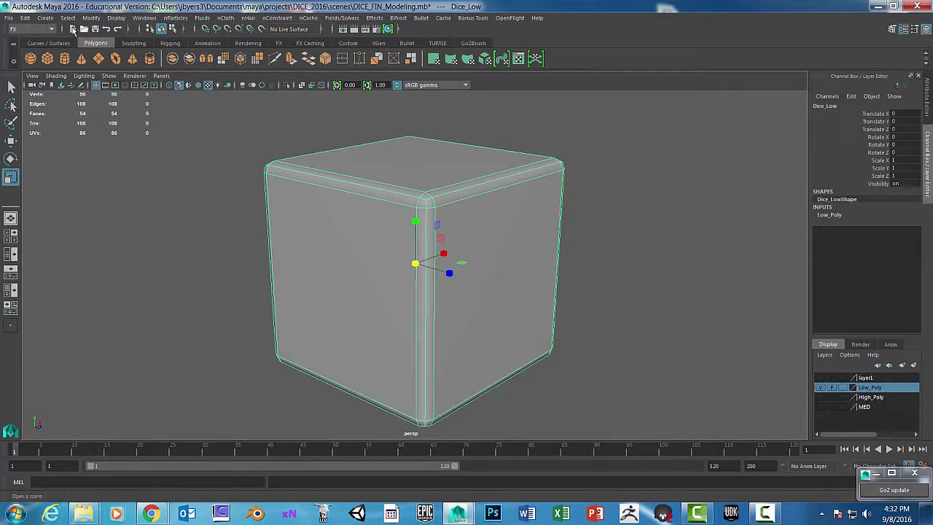
# Open the Export Selection options for the low-poly dice and set the file type to OBJexport.
pyautogui.click(8, 18)
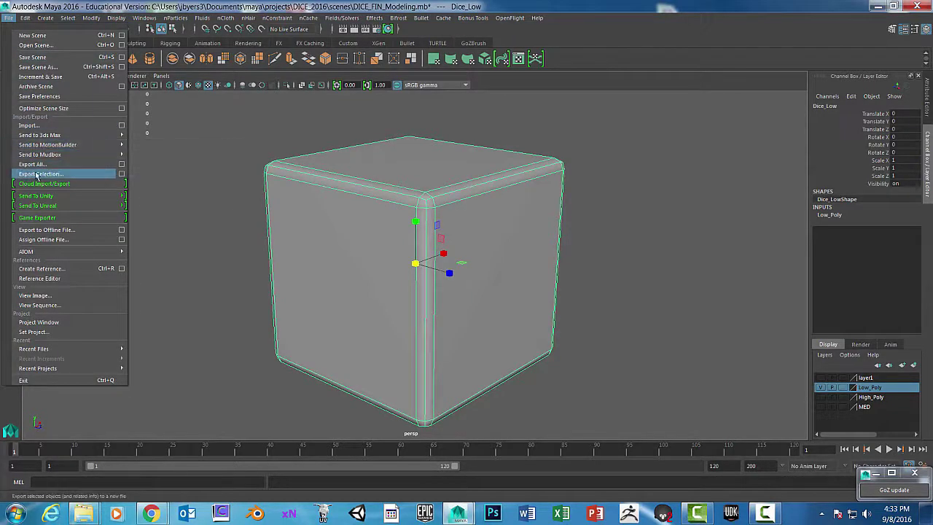
pyautogui.click(122, 174)
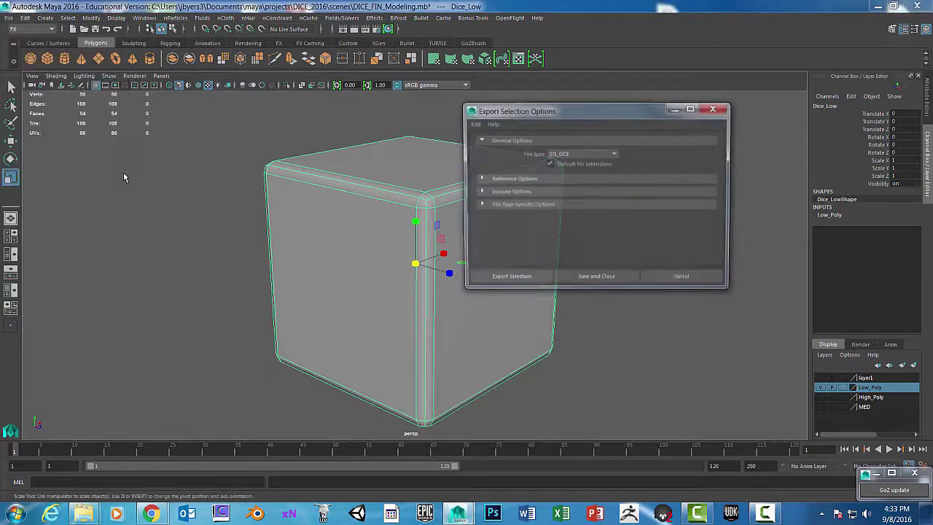
pyautogui.click(614, 155)
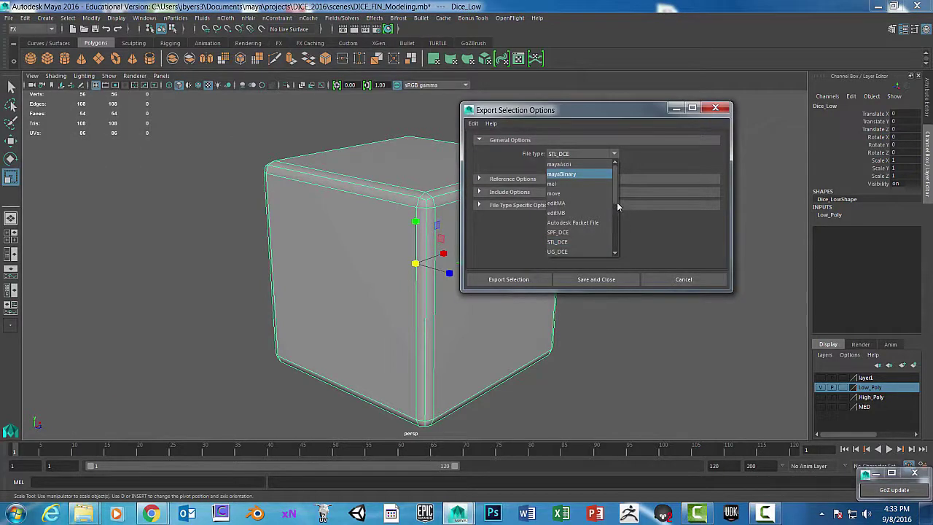
pyautogui.moveTo(621, 209); pyautogui.dragTo(618, 239)
pyautogui.click(560, 232)
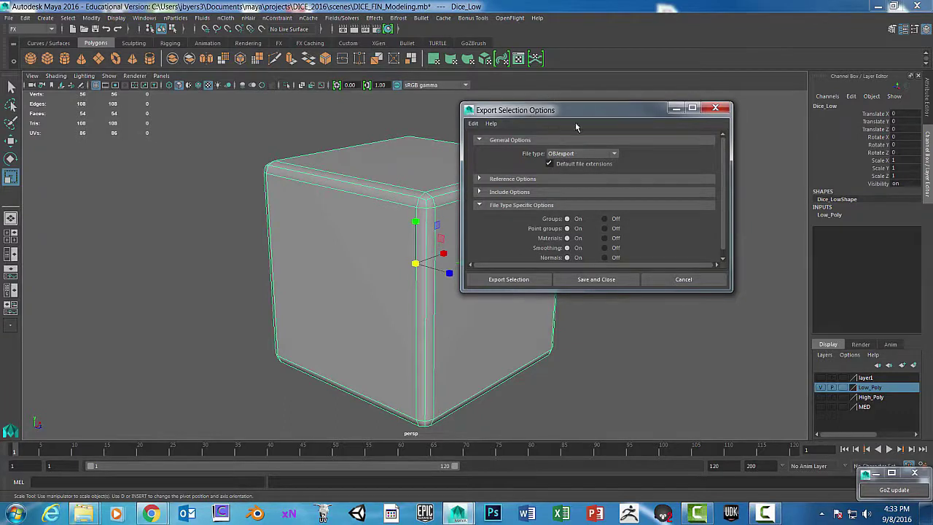
pyautogui.moveTo(566, 113); pyautogui.dragTo(225, 178)
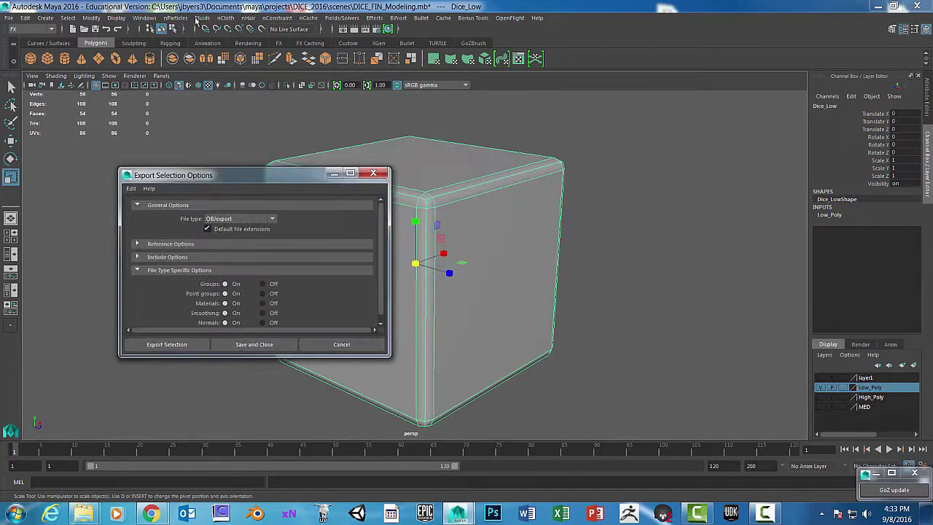
# Check in the Plug-in Manager that objExport.mll is set to Loaded and Auto load.
pyautogui.click(141, 18)
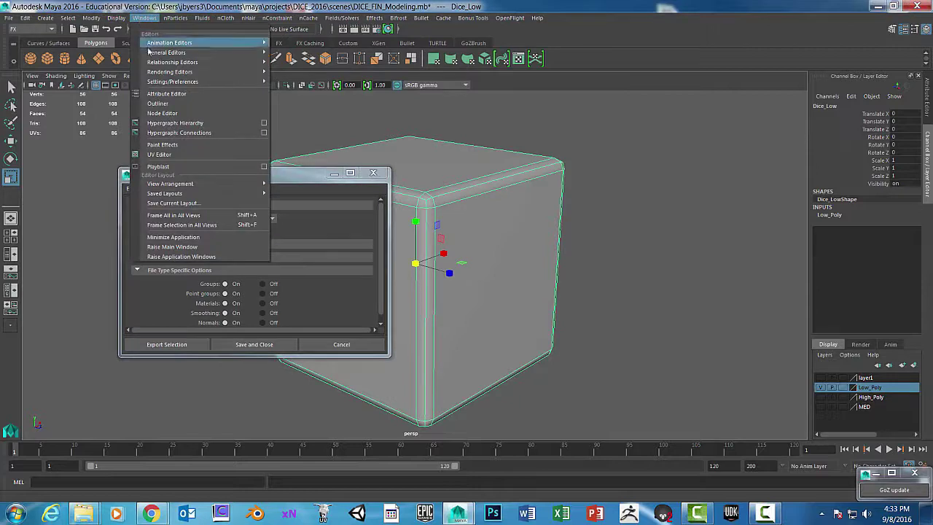
pyautogui.moveTo(166, 82)
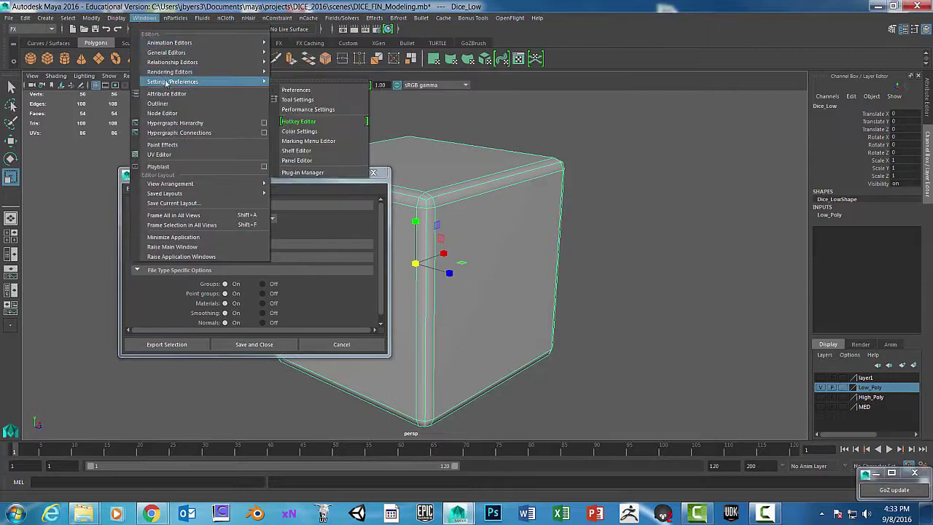
pyautogui.click(312, 172)
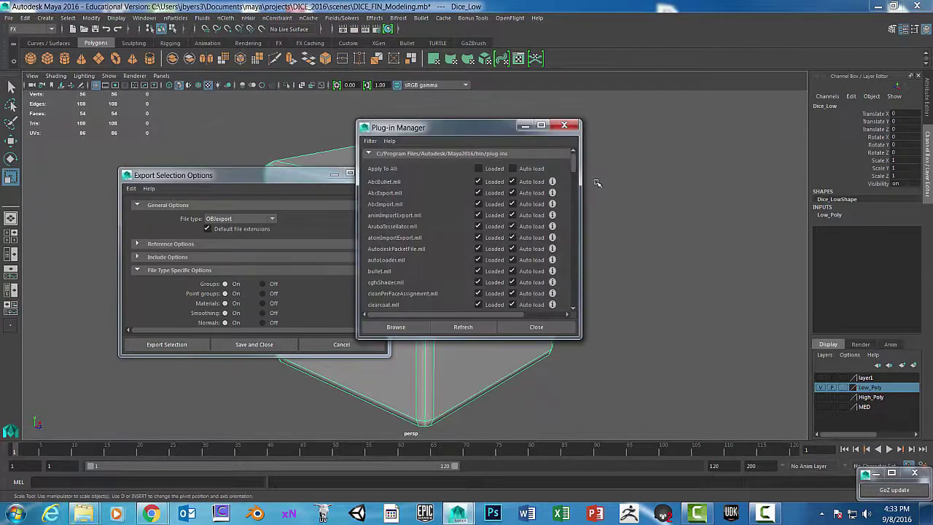
pyautogui.scroll(-5, 599, 190)
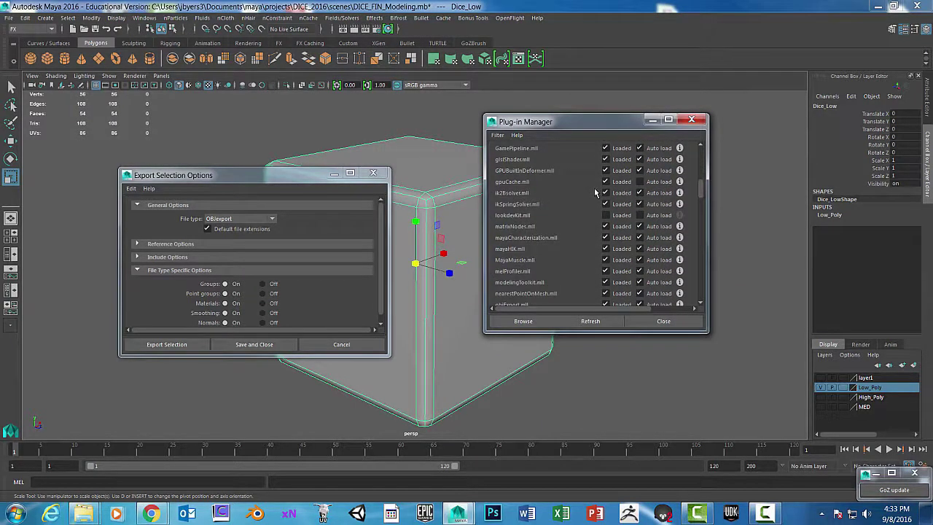
pyautogui.scroll(-2, 596, 193)
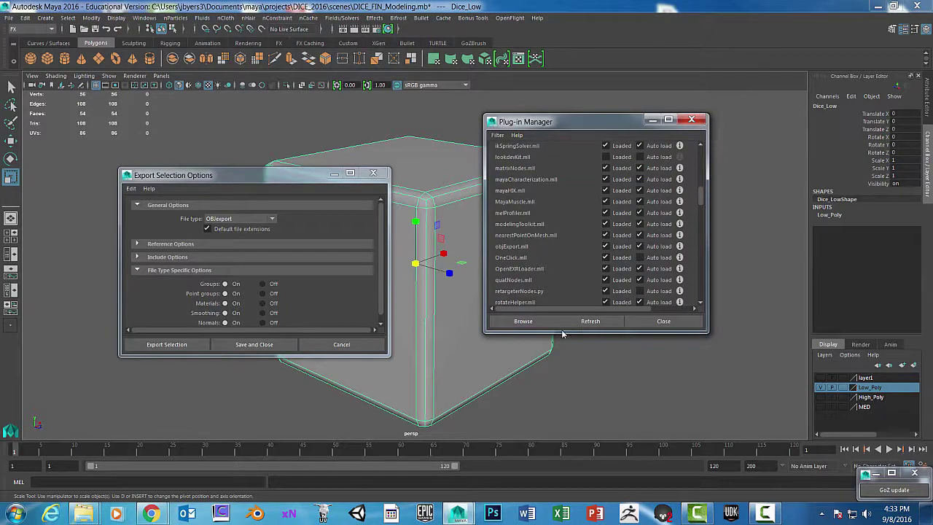
pyautogui.click(692, 119)
# Export the selected low-poly dice as OBJexport to the project's scenes folder, replacing the existing DICE_LOW_POLY.obj.
pyautogui.moveTo(288, 182); pyautogui.dragTo(239, 132)
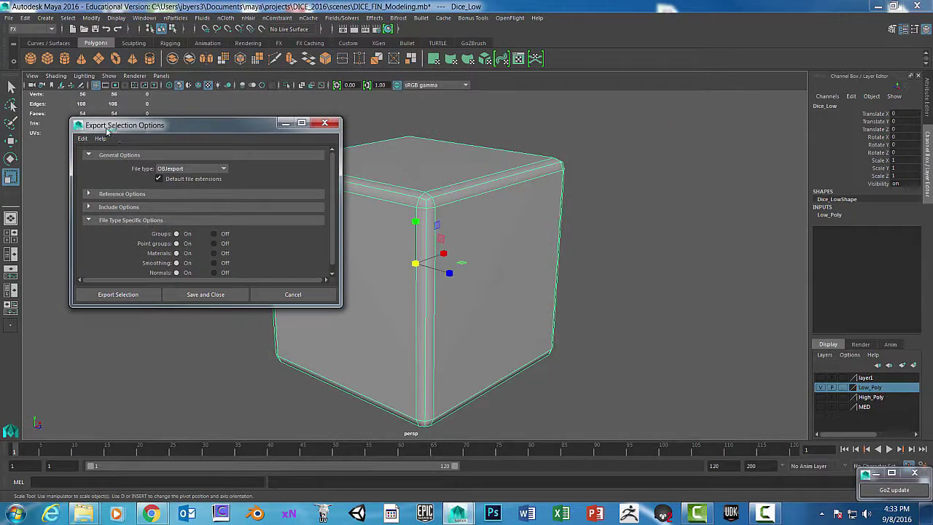
pyautogui.moveTo(167, 130); pyautogui.dragTo(155, 148)
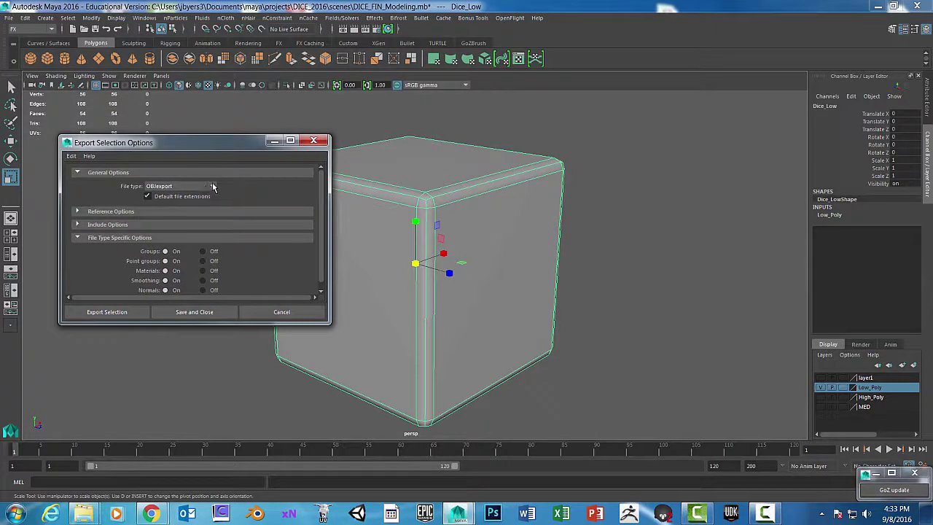
pyautogui.click(135, 313)
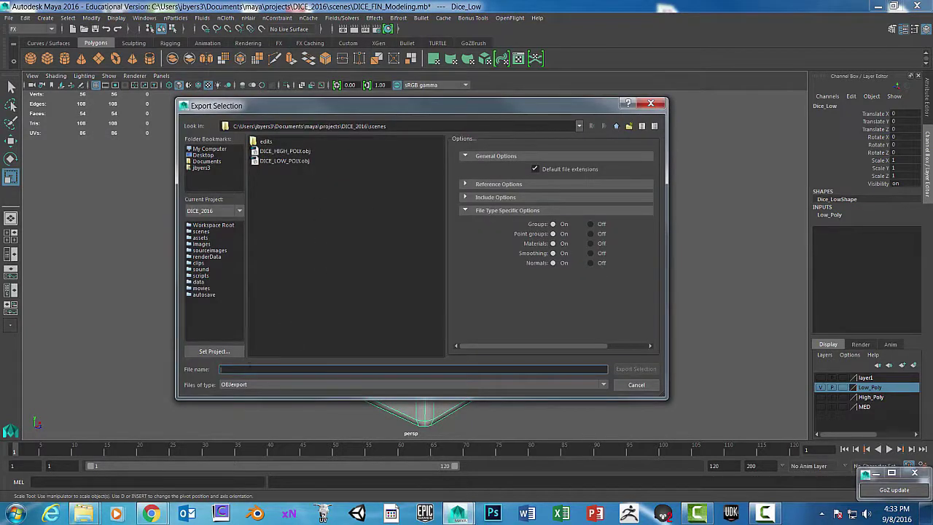
pyautogui.click(299, 161)
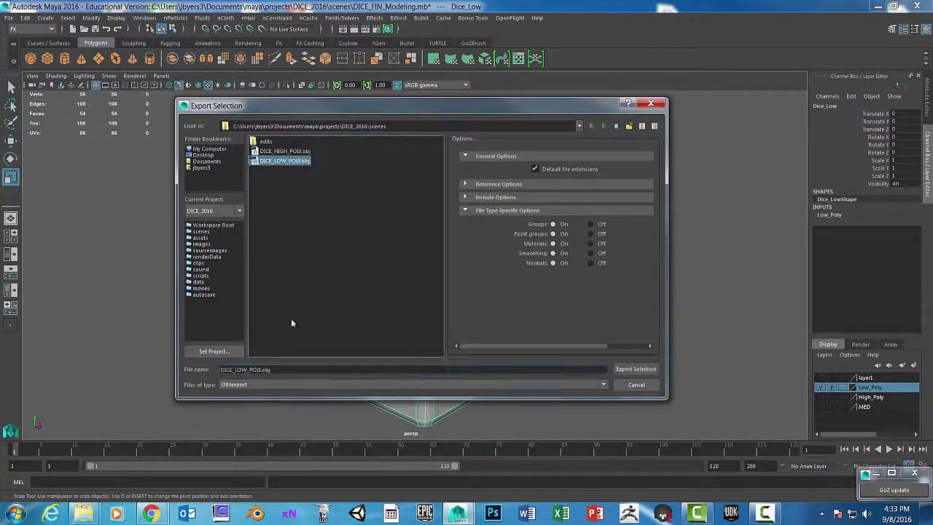
pyautogui.moveTo(287, 369); pyautogui.dragTo(211, 367)
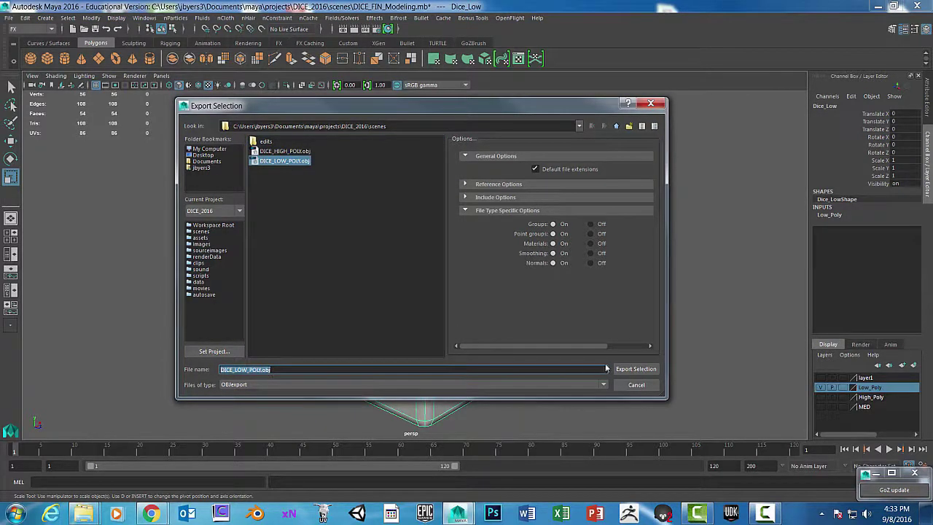
pyautogui.click(635, 370)
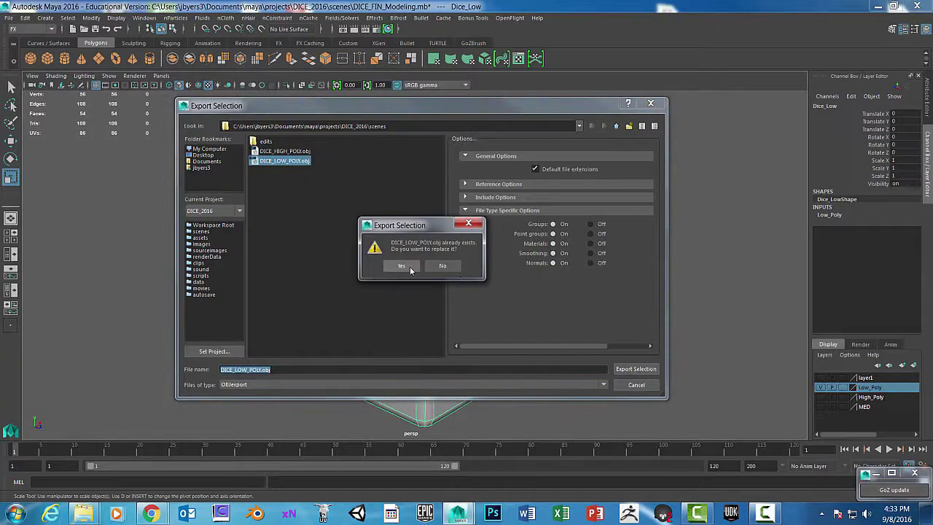
pyautogui.click(410, 268)
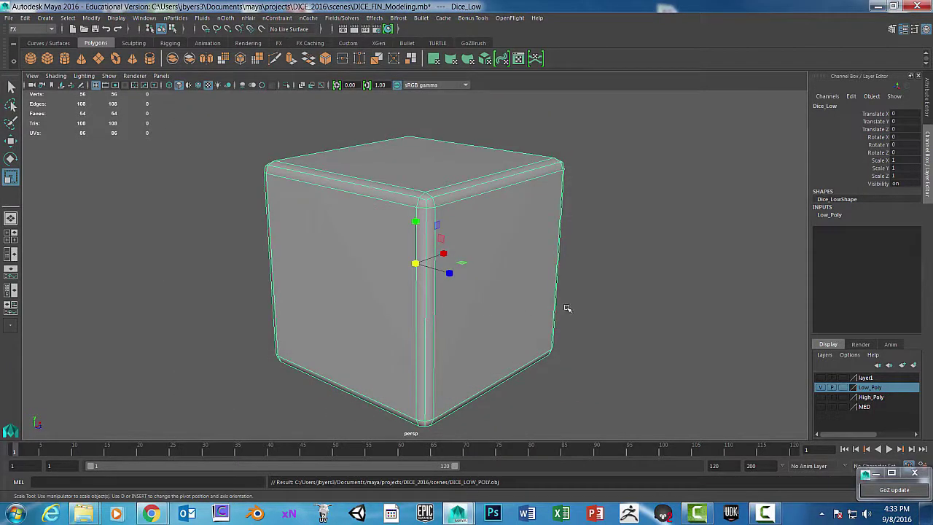
# Hide the Low_Poly layer, display the High_Poly layer and select the high-poly dice.
pyautogui.click(648, 292)
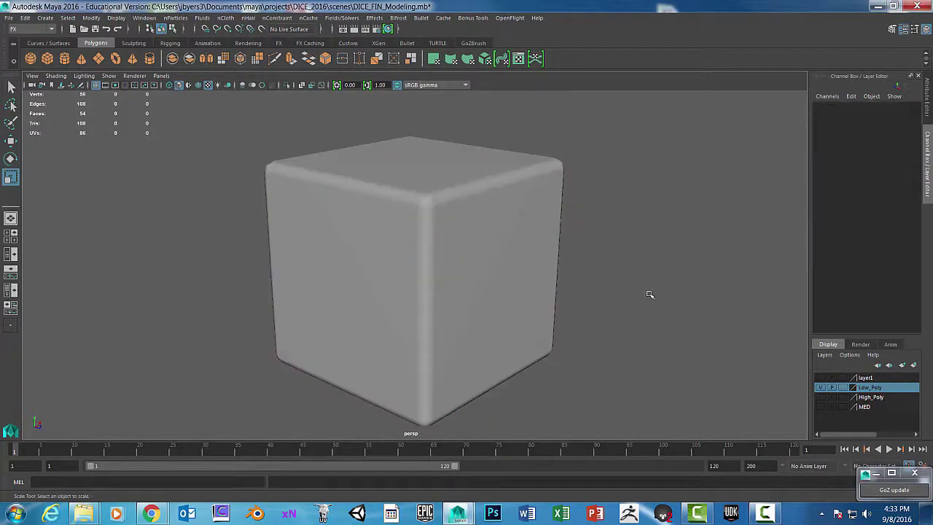
pyautogui.click(821, 387)
pyautogui.click(821, 396)
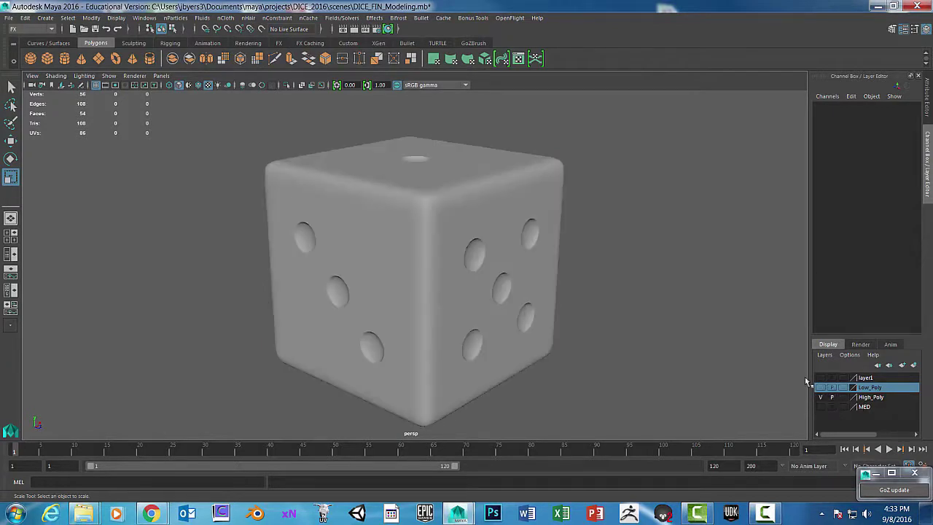
pyautogui.click(386, 186)
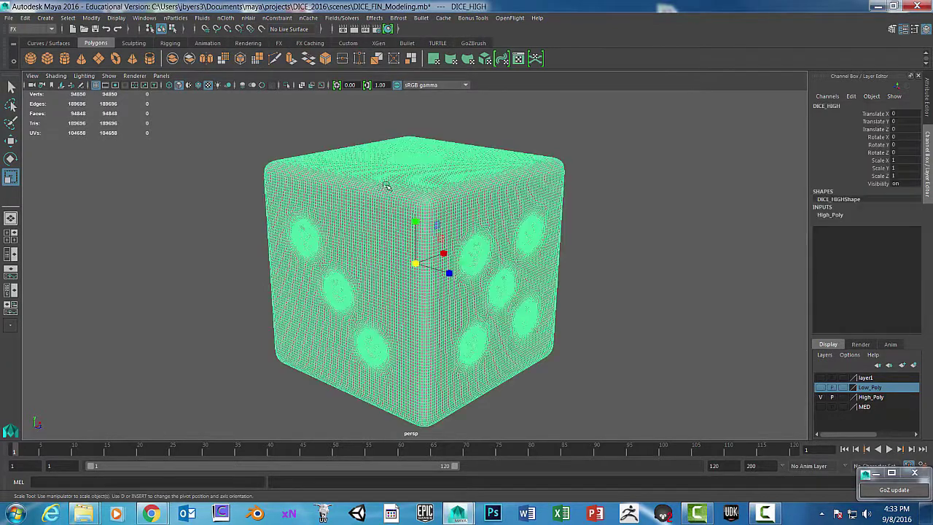
# Export the high-poly dice as OBJexport, replacing DICE_HIGH_POLY.obj in the scenes folder, and deselect the dice.
pyautogui.click(8, 18)
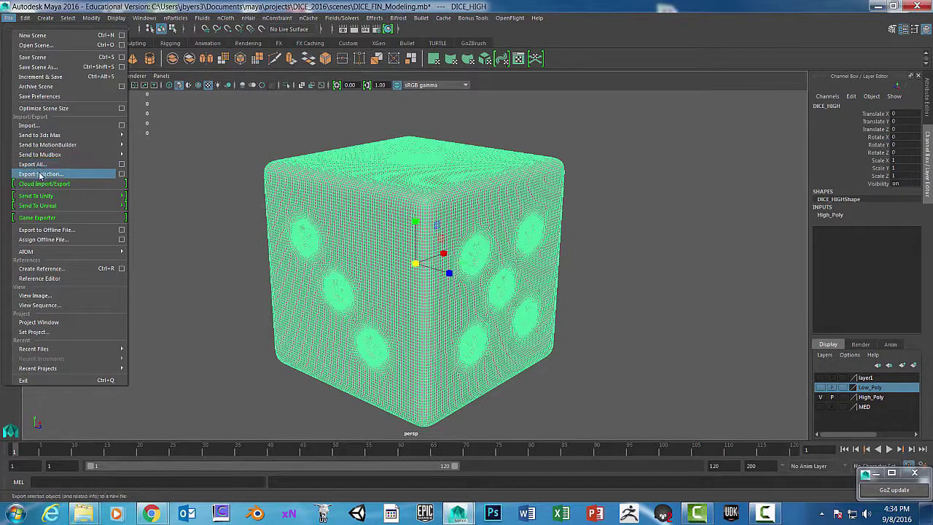
pyautogui.click(117, 175)
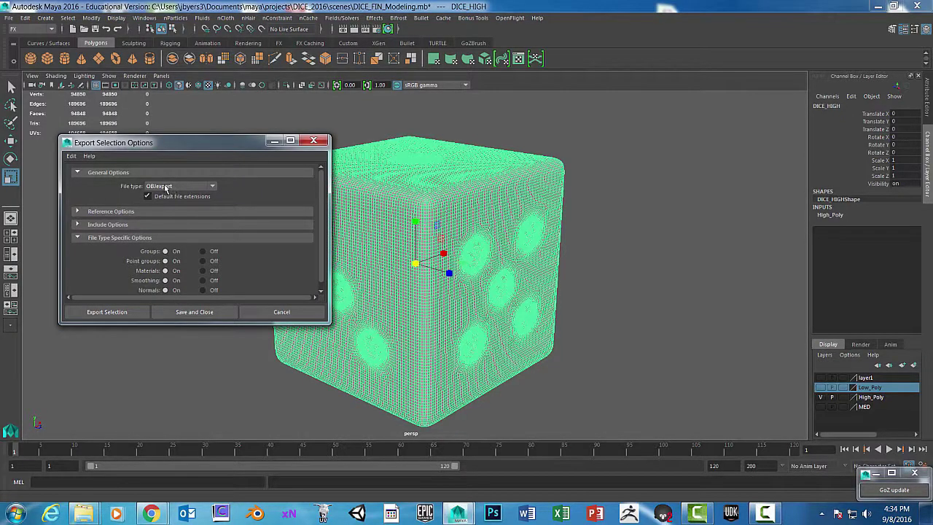
pyautogui.click(124, 312)
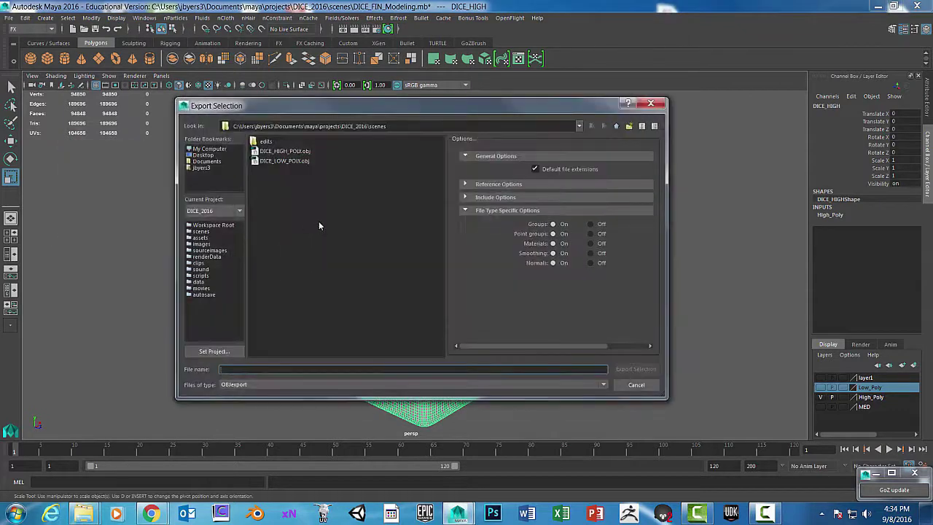
pyautogui.click(292, 152)
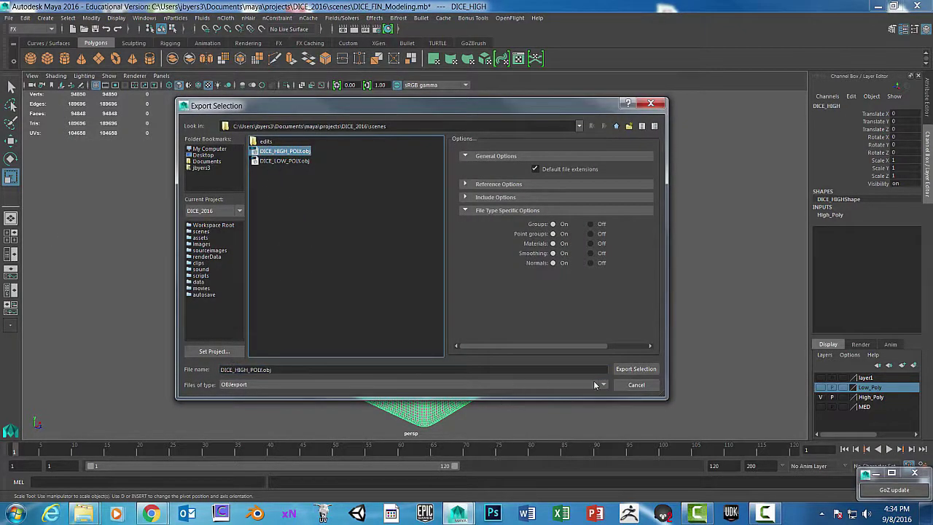
pyautogui.click(634, 369)
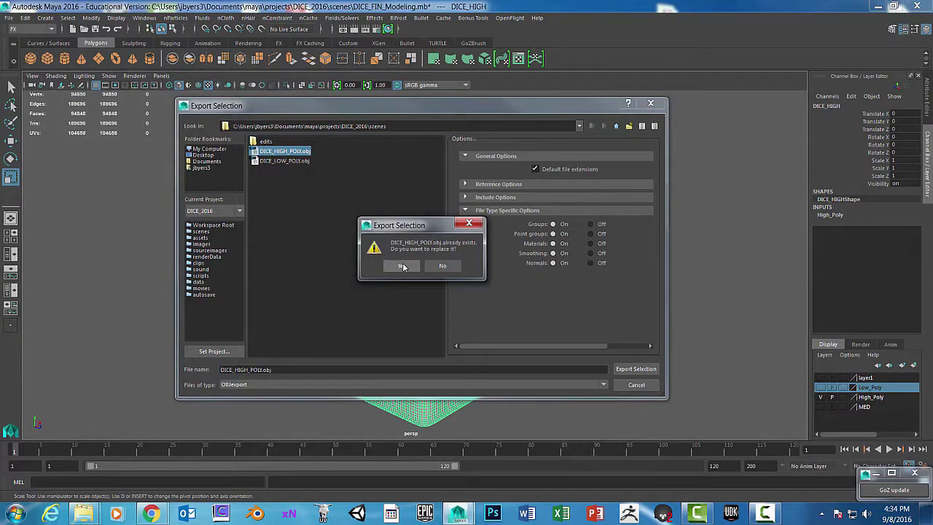
pyautogui.click(402, 266)
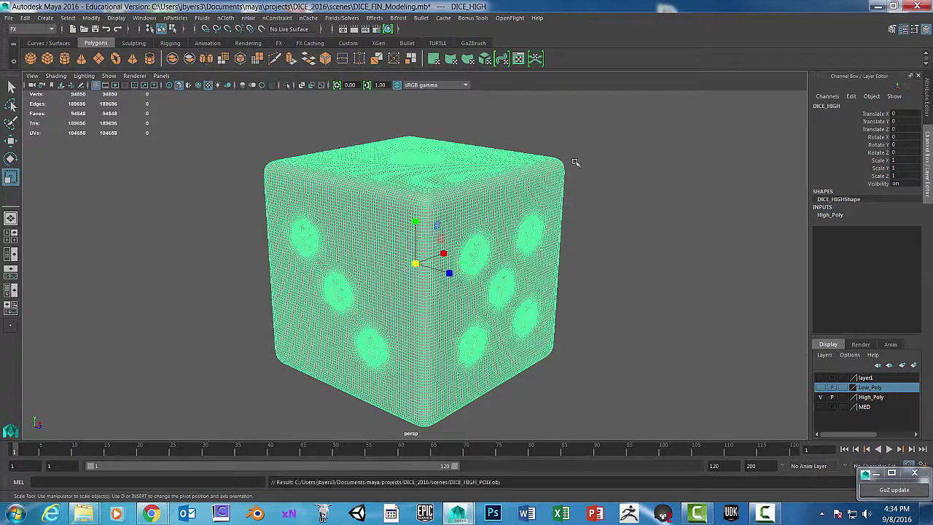
pyautogui.click(657, 170)
# Minimize Maya, launch xNormal and remove the old crate mesh from the high definition meshes list.
pyautogui.click(877, 6)
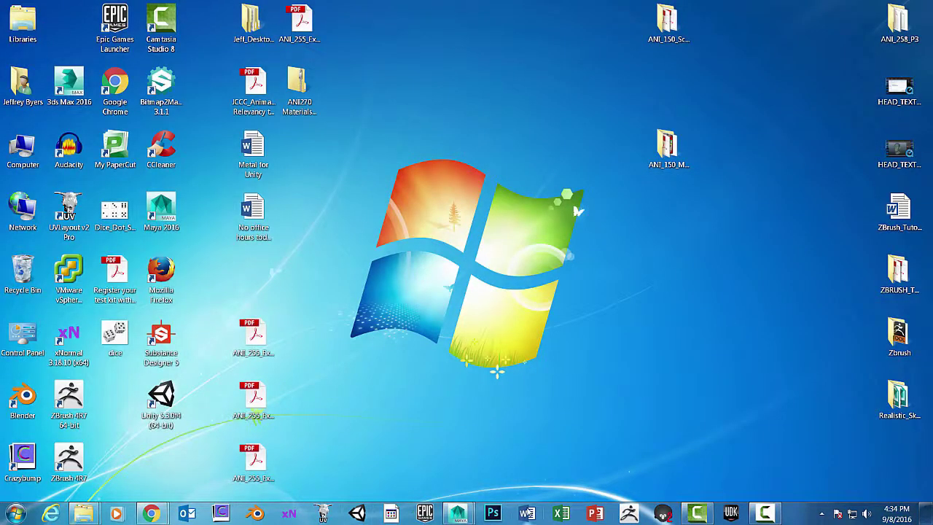
pyautogui.click(289, 513)
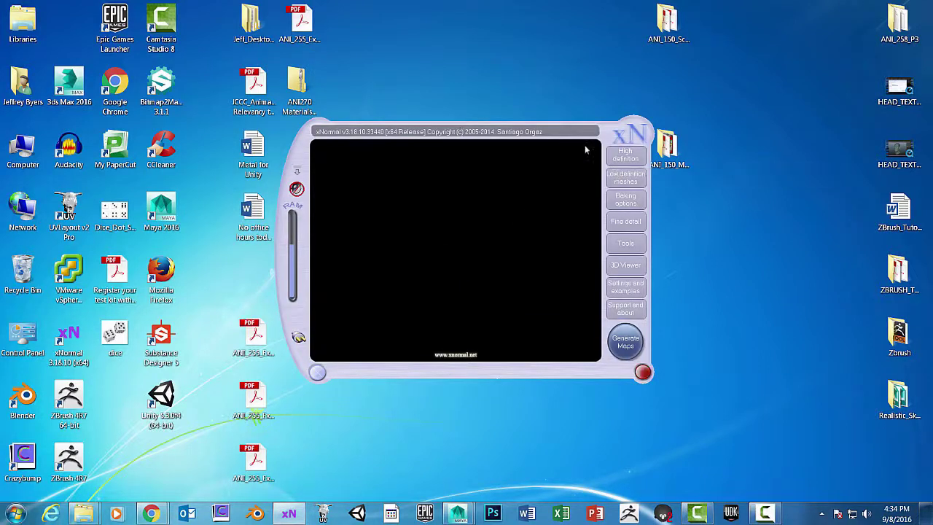
pyautogui.click(624, 155)
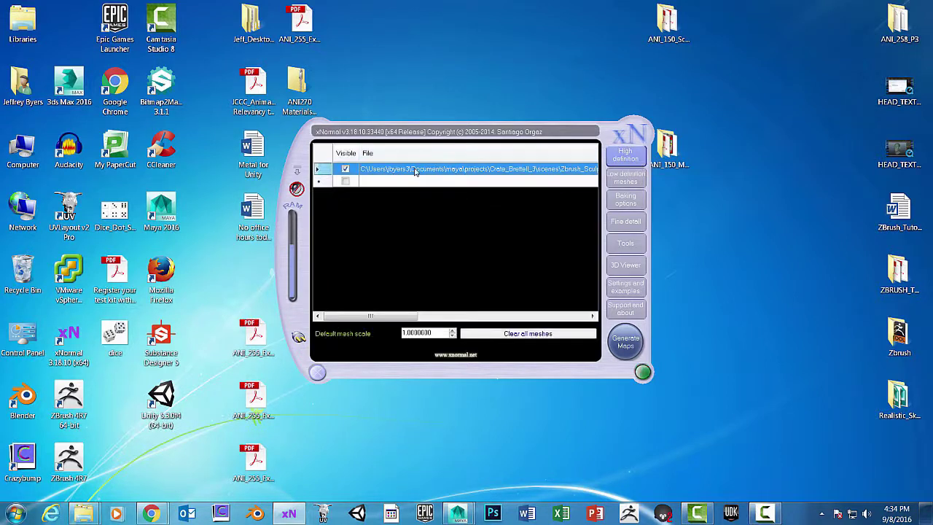
pyautogui.rightClick(377, 154)
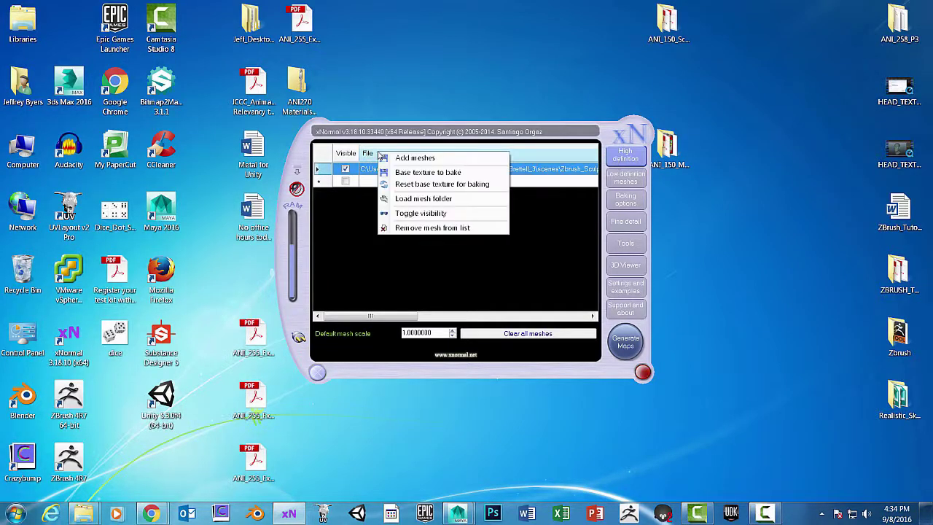
pyautogui.click(423, 228)
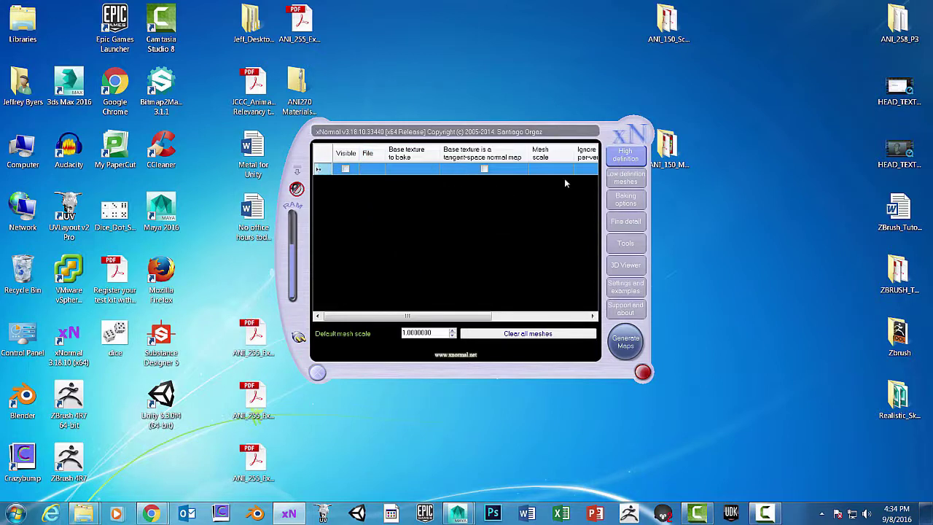
# Remove the old crate mesh from the low definition meshes list.
pyautogui.click(626, 177)
pyautogui.rightClick(392, 175)
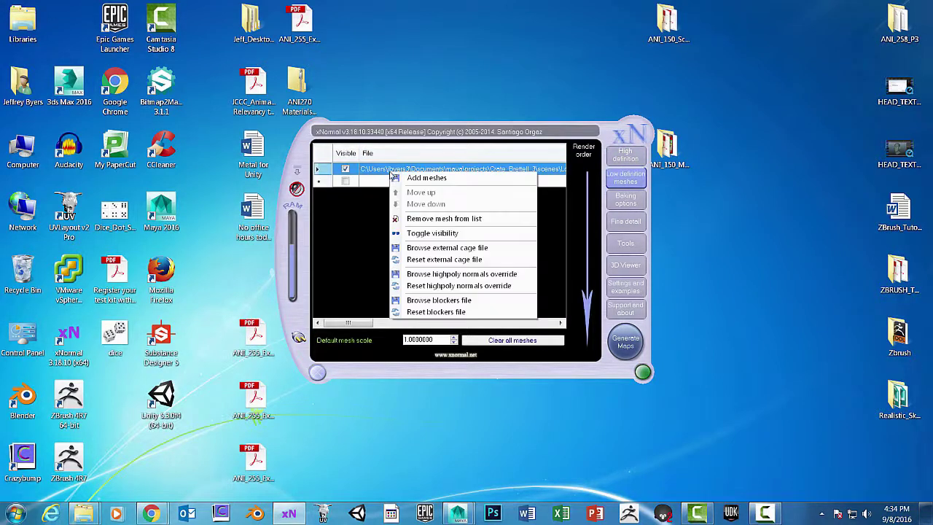
pyautogui.click(443, 219)
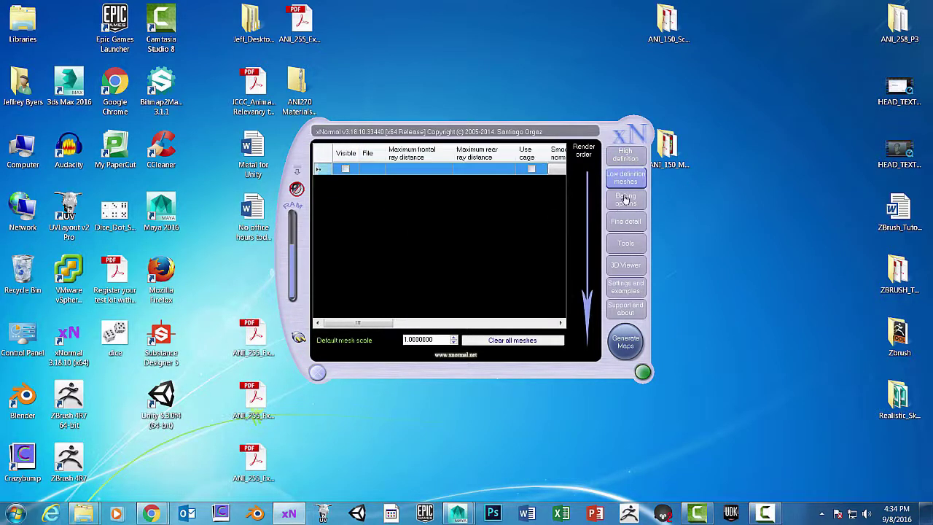
pyautogui.click(625, 199)
# Start adding a high definition mesh, dismiss the unavailable location and browse to the maya projects folder in Documents.
pyautogui.click(627, 155)
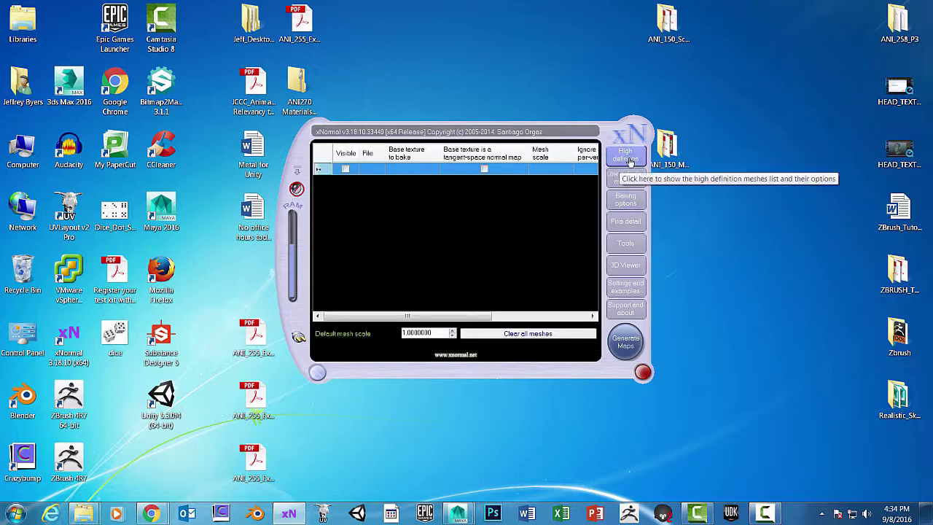
pyautogui.rightClick(376, 155)
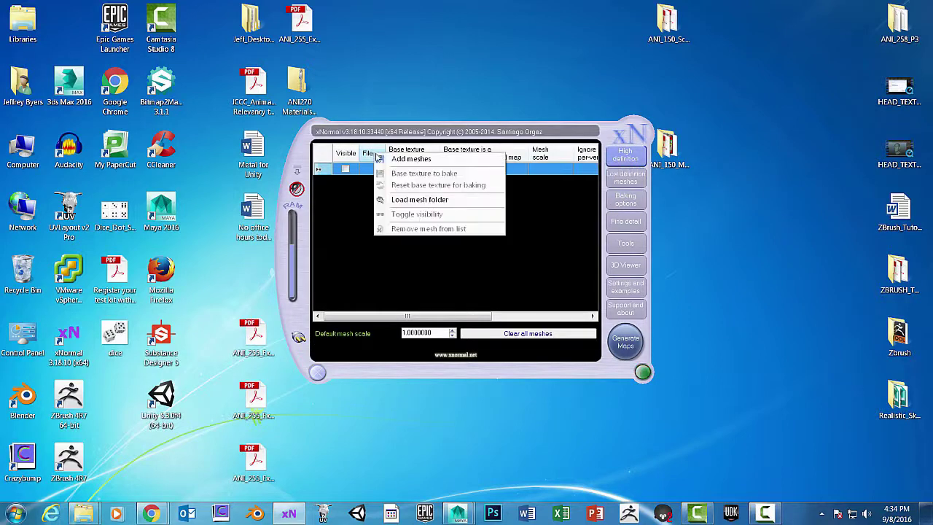
pyautogui.click(412, 159)
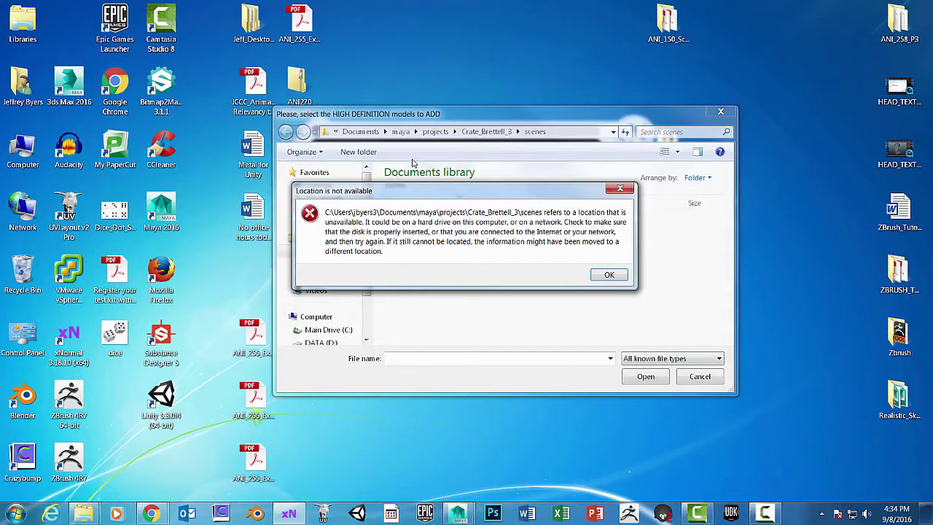
pyautogui.click(608, 276)
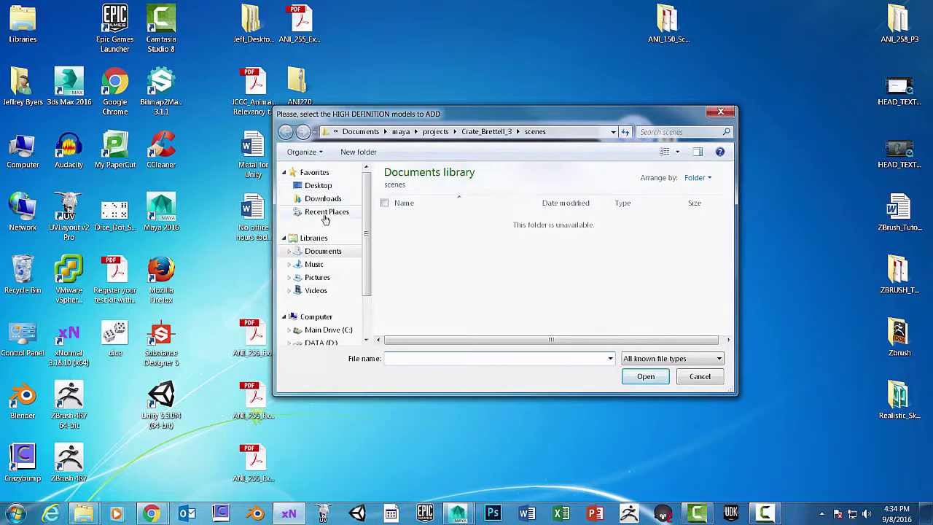
pyautogui.click(323, 253)
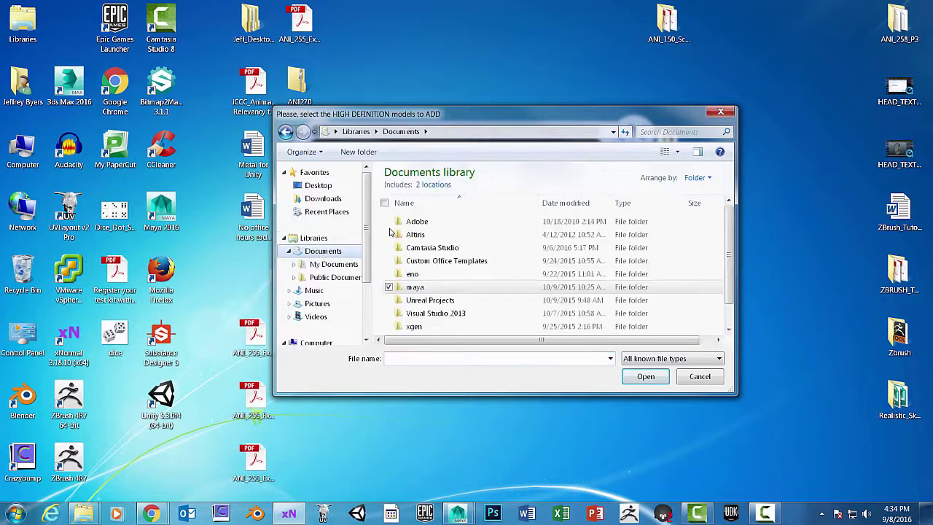
pyautogui.doubleClick(423, 287)
pyautogui.doubleClick(430, 247)
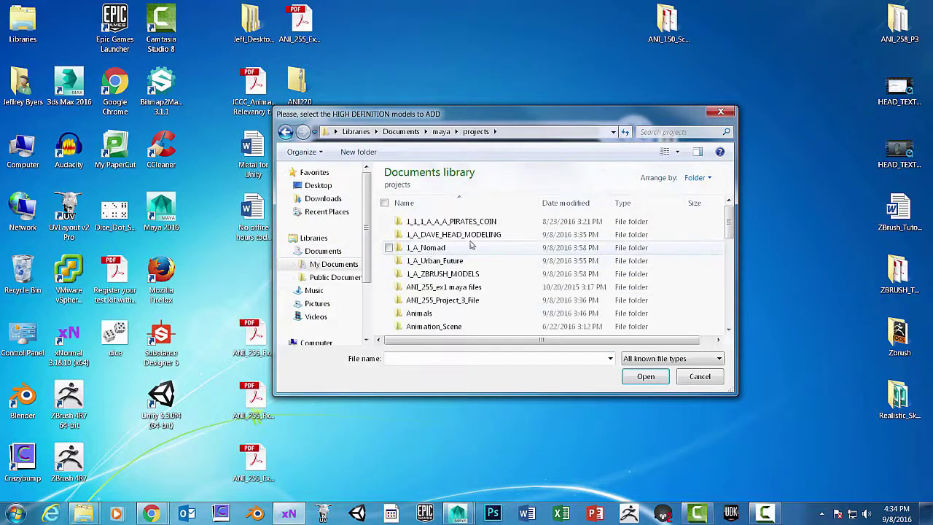
# Add DICE_HIGH_POLY from the DICE_2016 scenes folder to the high definition meshes list.
pyautogui.scroll(-4, 469, 242)
pyautogui.scroll(1, 452, 244)
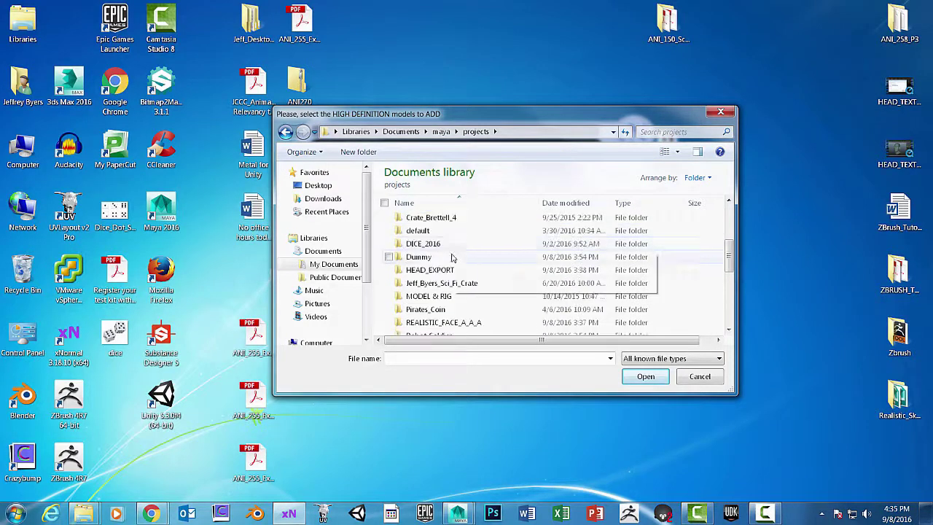
pyautogui.doubleClick(443, 245)
pyautogui.scroll(-1, 461, 249)
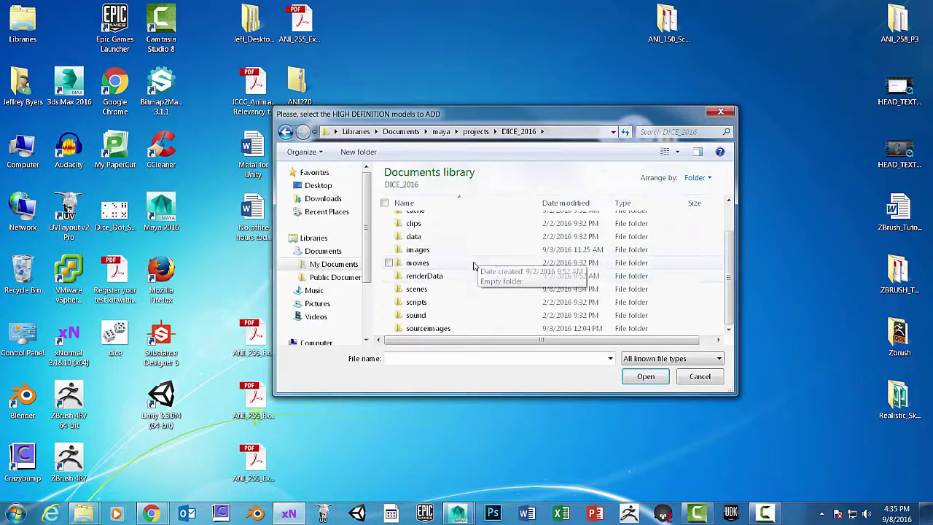
pyautogui.doubleClick(434, 301)
pyautogui.click(443, 236)
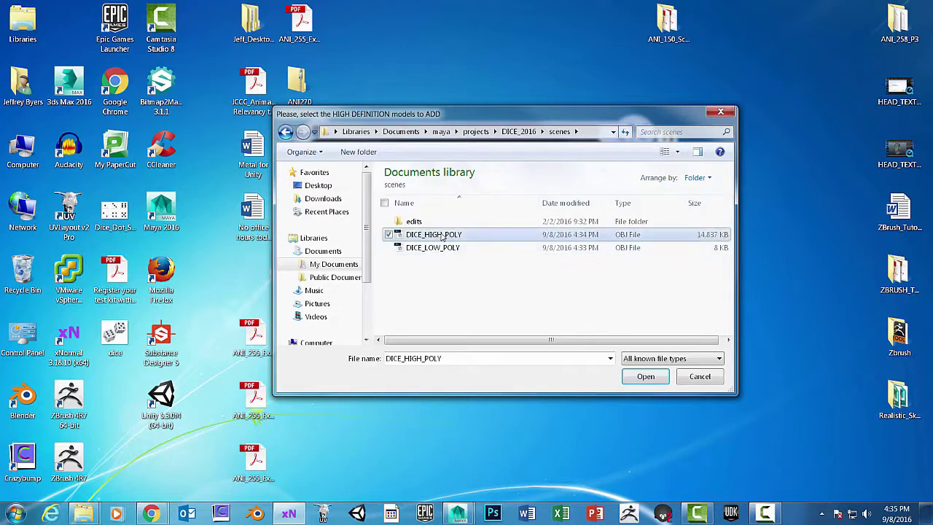
pyautogui.click(645, 377)
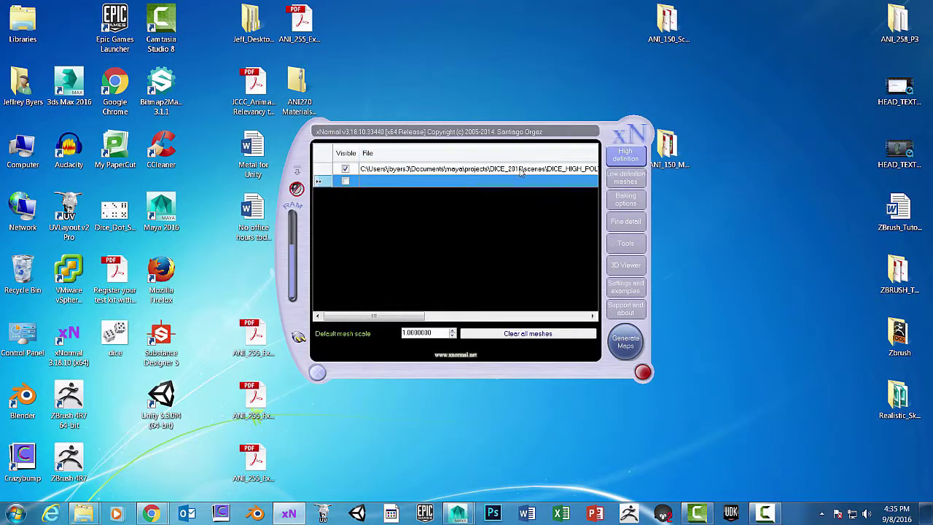
# Add DICE_LOW_POLY from the DICE_2016 scenes folder to the low definition meshes list.
pyautogui.click(619, 178)
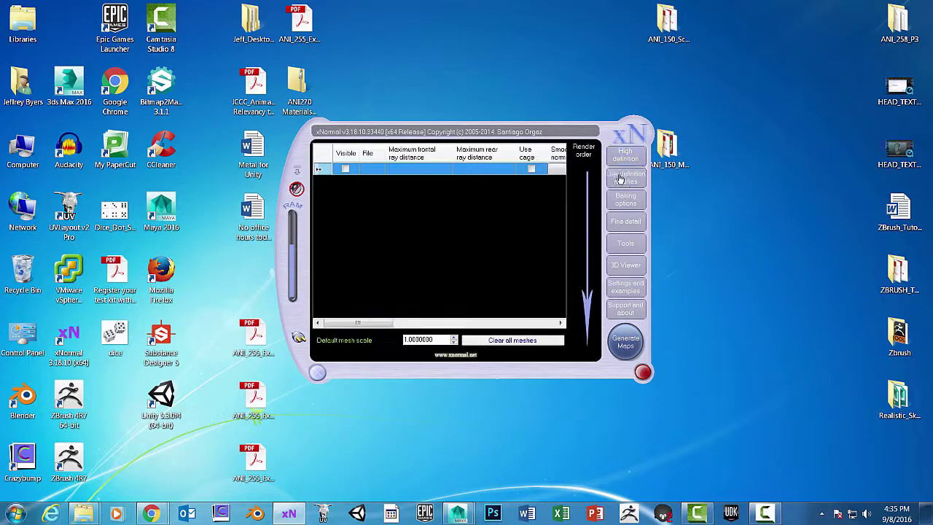
pyautogui.rightClick(378, 151)
pyautogui.click(405, 157)
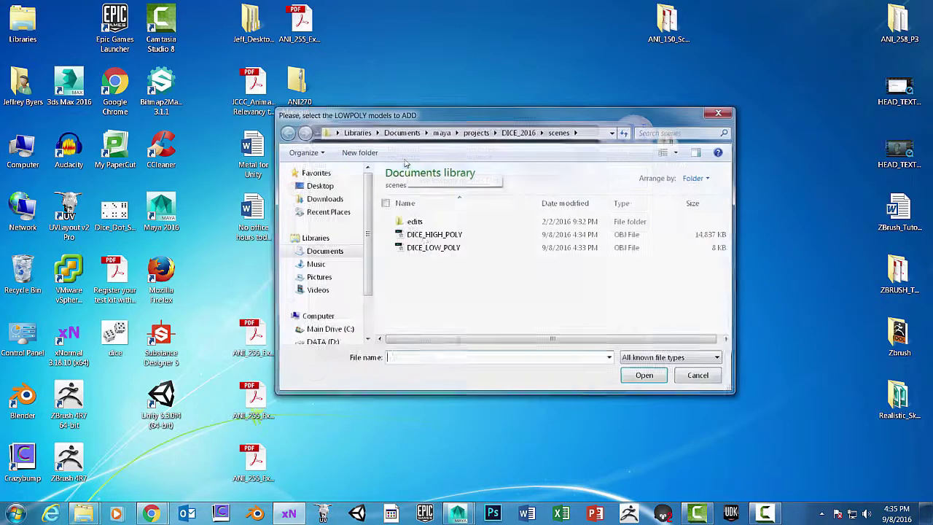
pyautogui.click(437, 248)
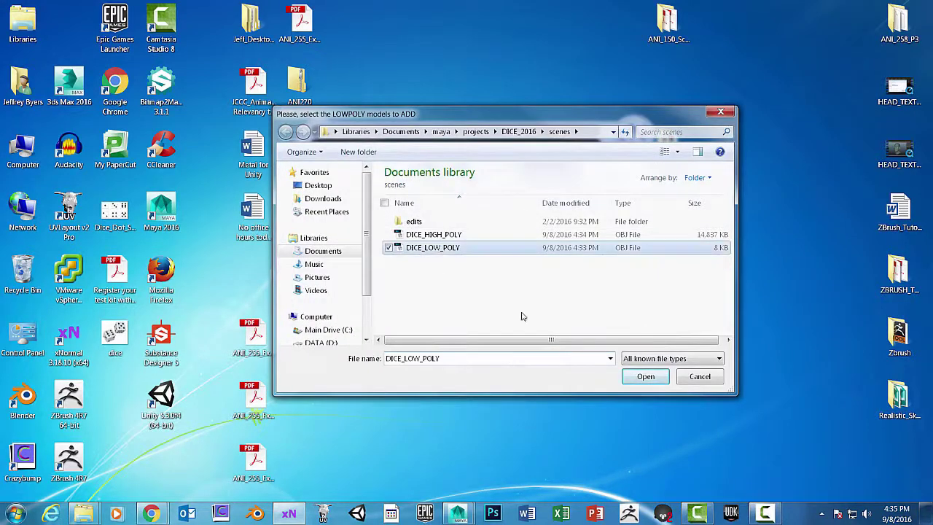
pyautogui.click(646, 376)
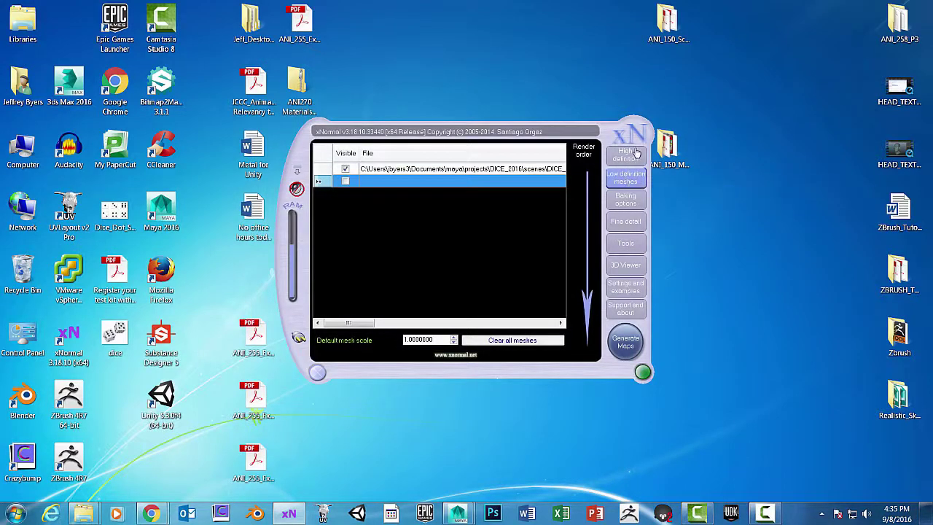
# In the baking options, enable only the Normal map and set the output size to 2048 by 2048.
pyautogui.click(626, 200)
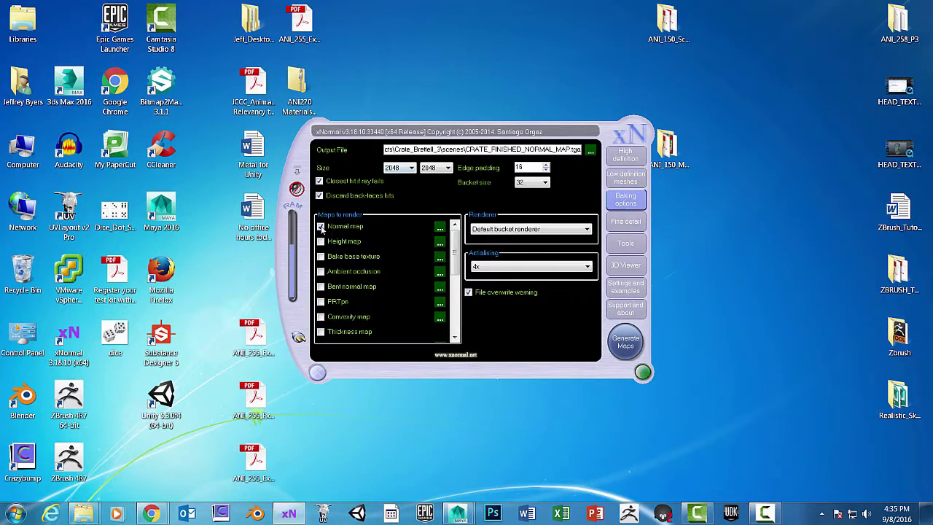
pyautogui.click(321, 227)
pyautogui.click(321, 227)
pyautogui.click(411, 168)
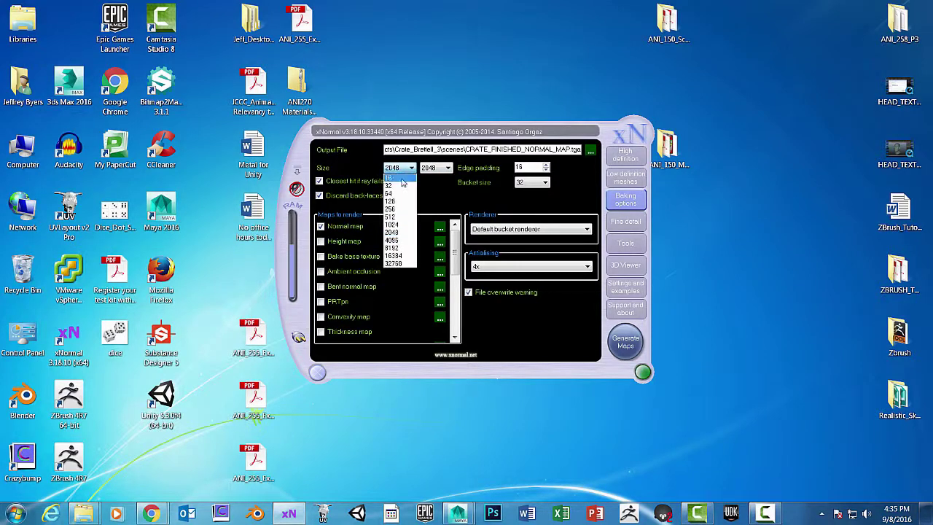
pyautogui.click(399, 234)
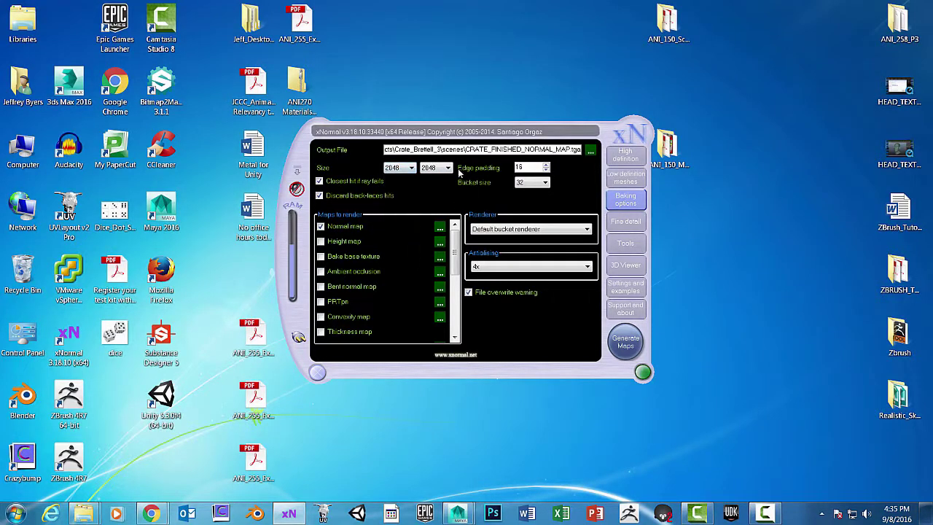
pyautogui.click(448, 169)
pyautogui.click(430, 232)
# Choose the Default bucket renderer and keep antialiasing at 4x for the normal map bake.
pyautogui.click(588, 230)
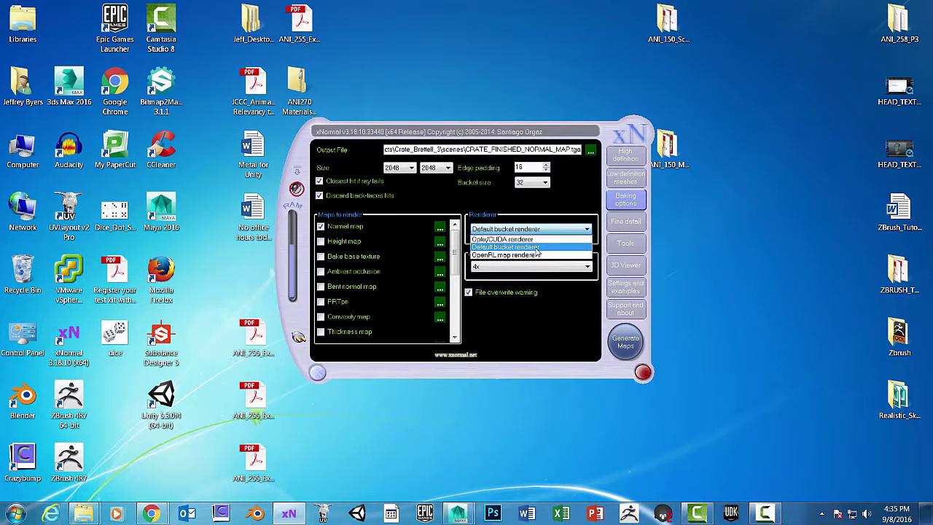
pyautogui.click(537, 248)
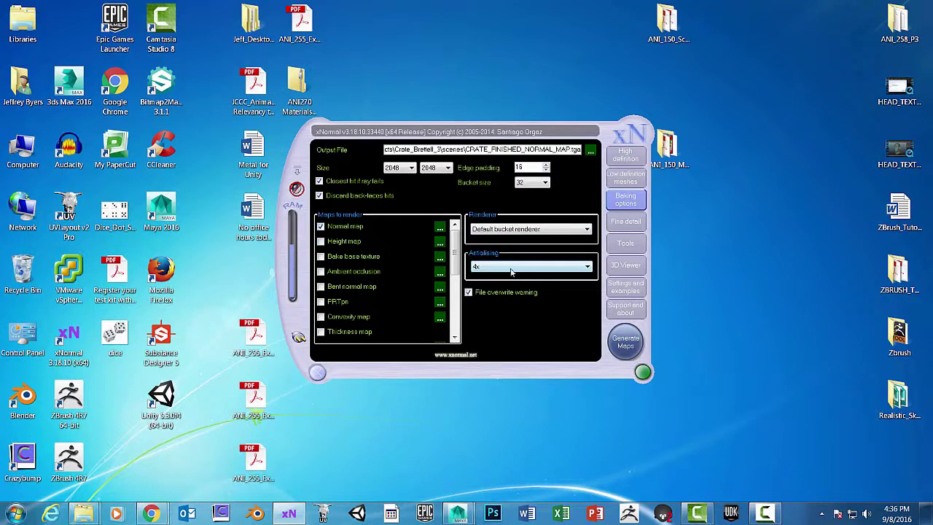
pyautogui.click(487, 270)
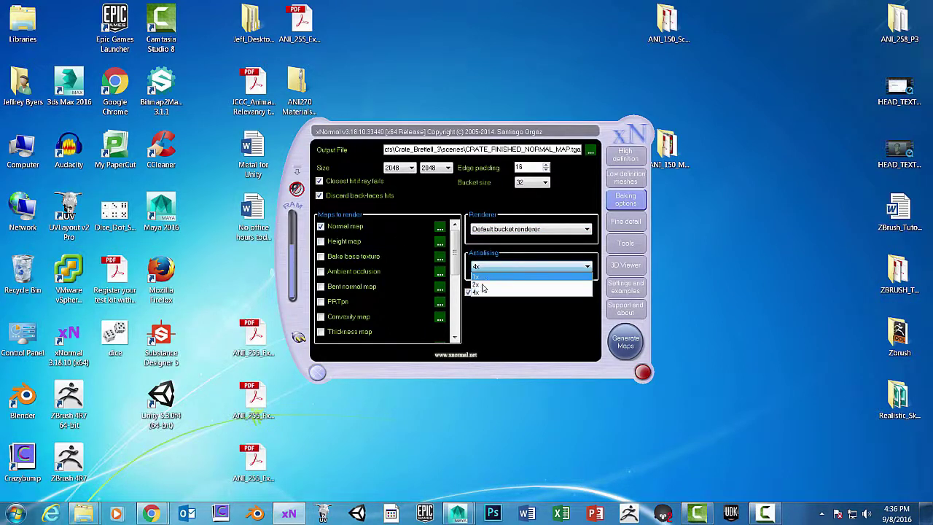
pyautogui.click(487, 277)
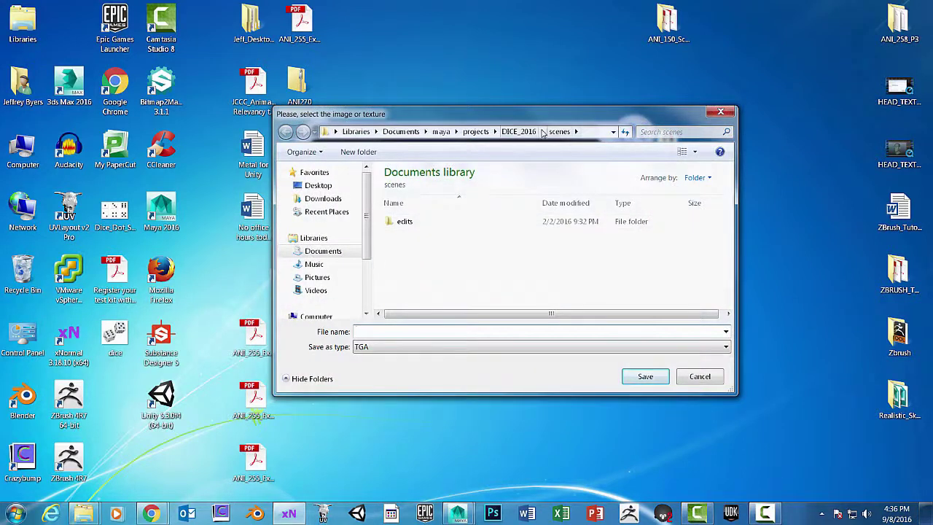
# Set the bake output to a TGA file named Dice_Normal_Fin in the DICE_2016 sourceimages folder.
pyautogui.click(552, 347)
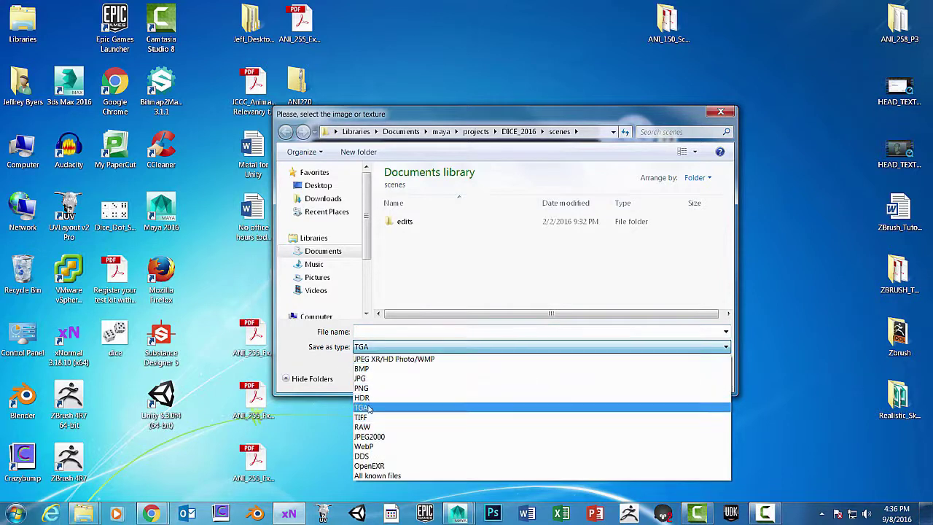
pyautogui.click(407, 406)
pyautogui.click(374, 331)
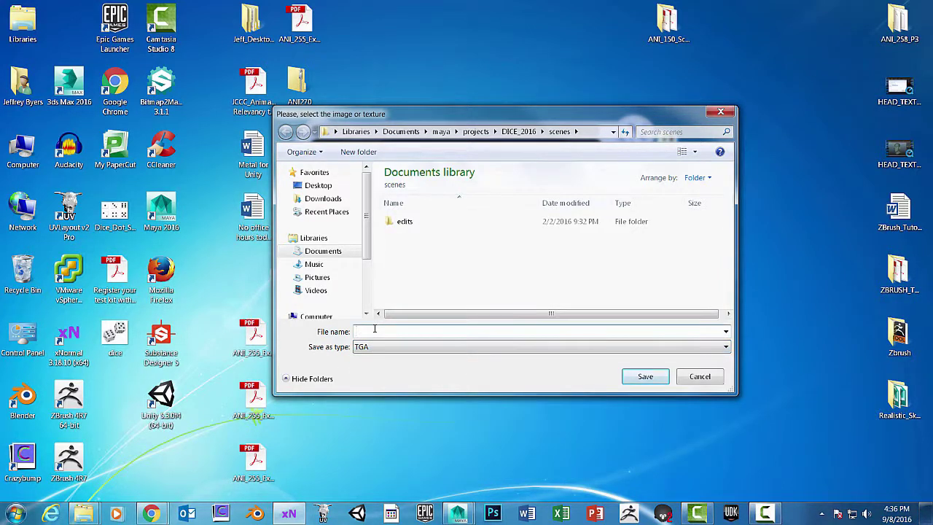
pyautogui.write('Dice_')
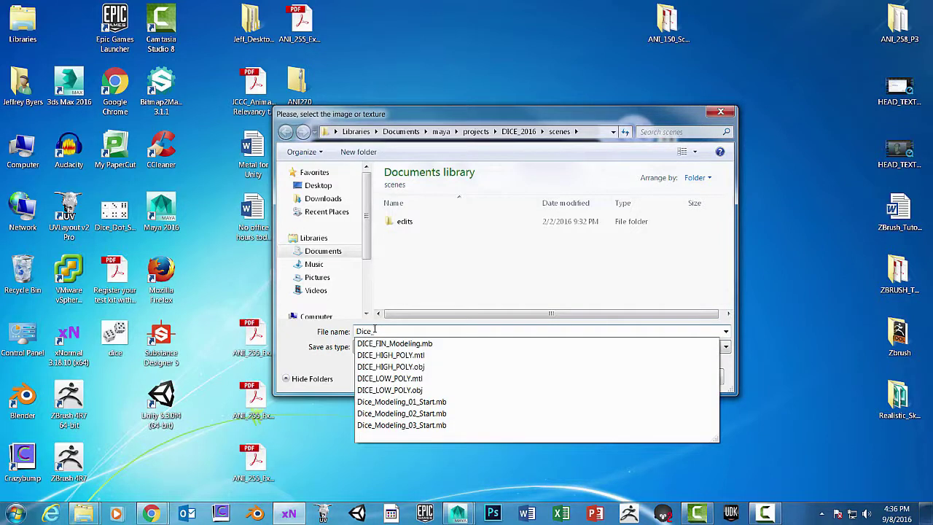
pyautogui.write('Normal_Fin')
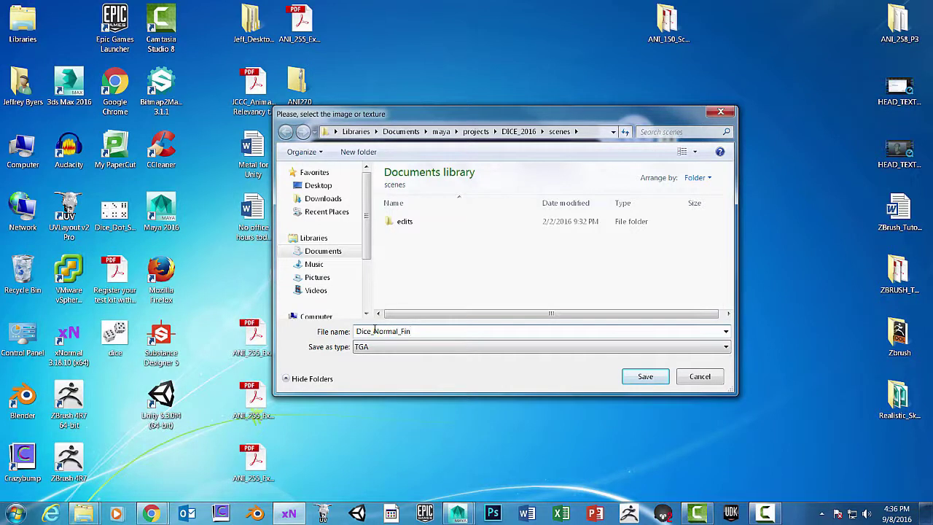
pyautogui.click(519, 132)
pyautogui.moveTo(736, 247); pyautogui.dragTo(740, 284)
pyautogui.click(421, 302)
pyautogui.doubleClick(421, 302)
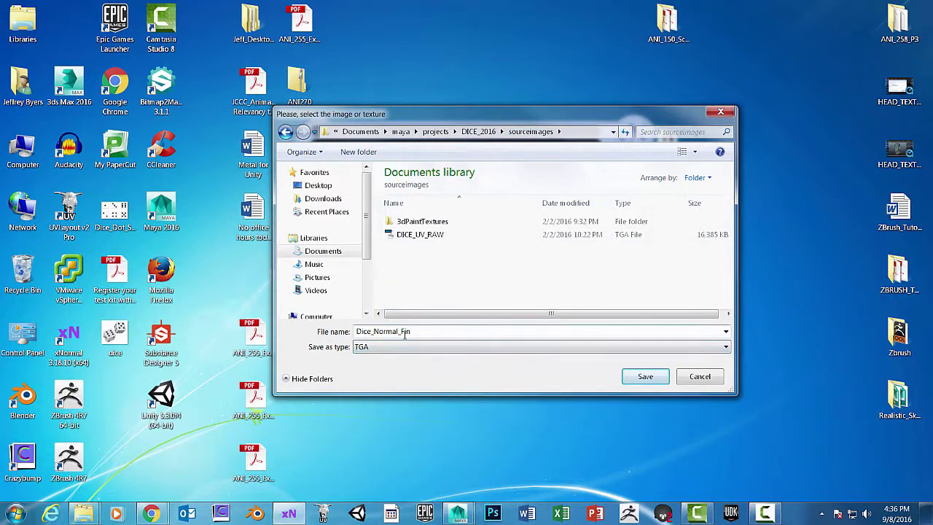
pyautogui.click(644, 378)
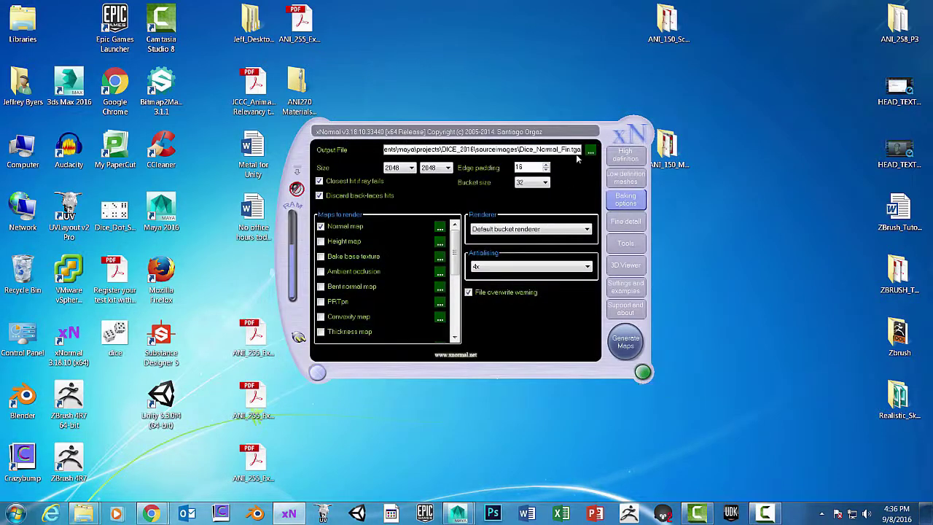
# Generate the dice normal map and close the finished render preview.
pyautogui.click(628, 344)
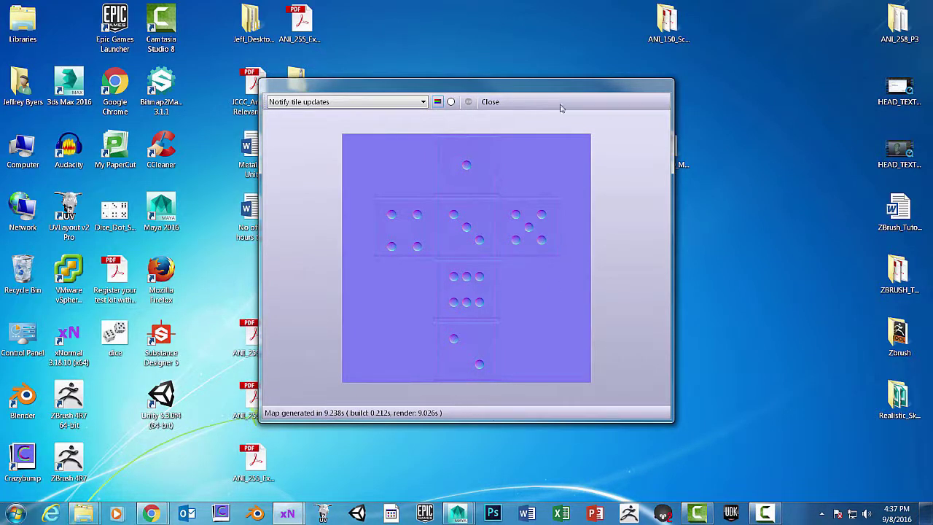
pyautogui.click(491, 102)
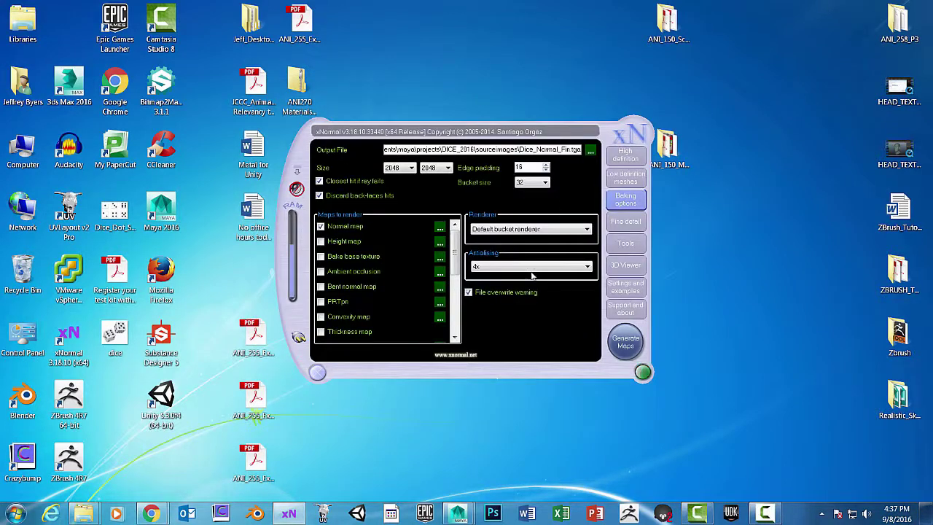
# Switch the map to render from Normal map to Ambient occlusion and set antialiasing to 1x.
pyautogui.click(320, 227)
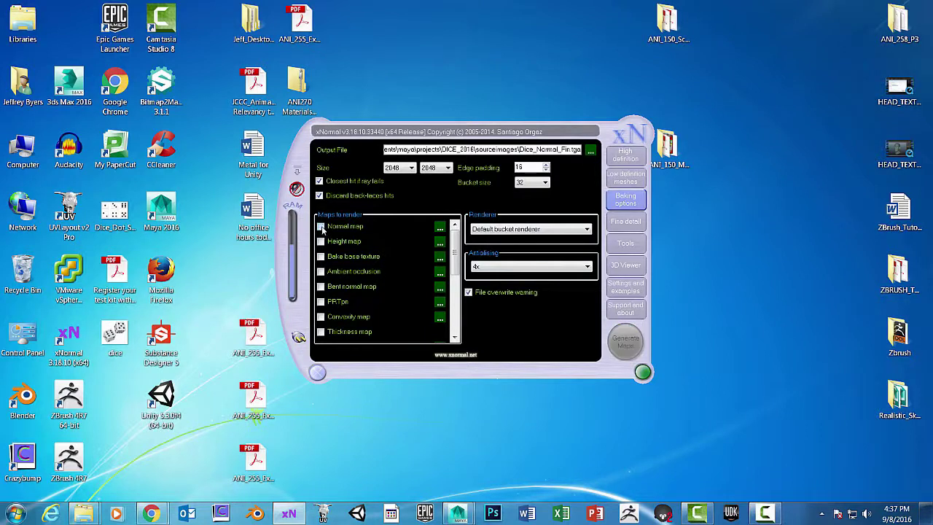
pyautogui.click(322, 272)
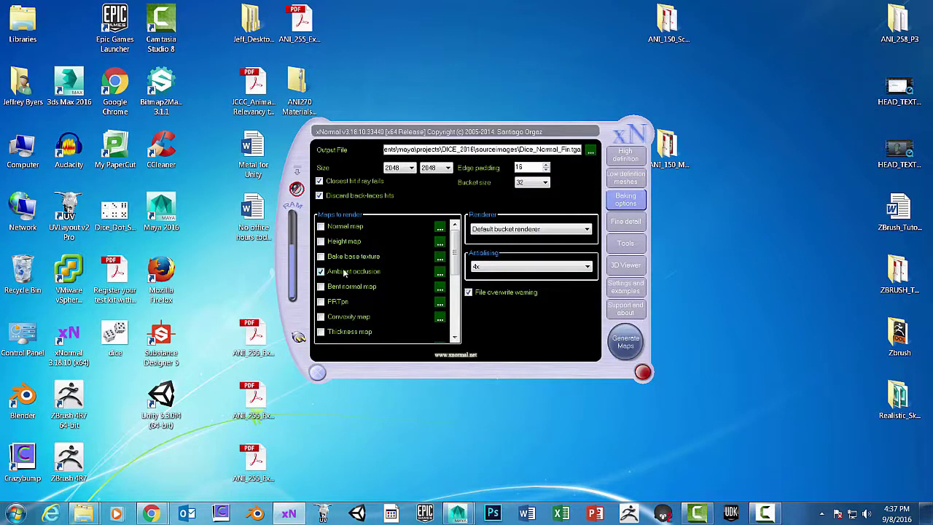
pyautogui.click(589, 268)
pyautogui.click(530, 276)
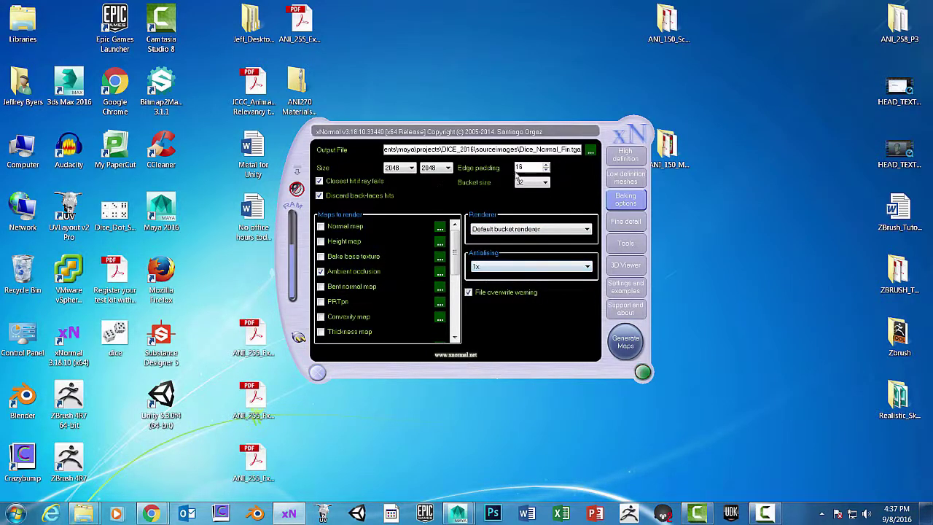
# Set the bake output to a TGA file named Dice_AO_Fin in the DICE_2016 sourceimages folder.
pyautogui.click(592, 151)
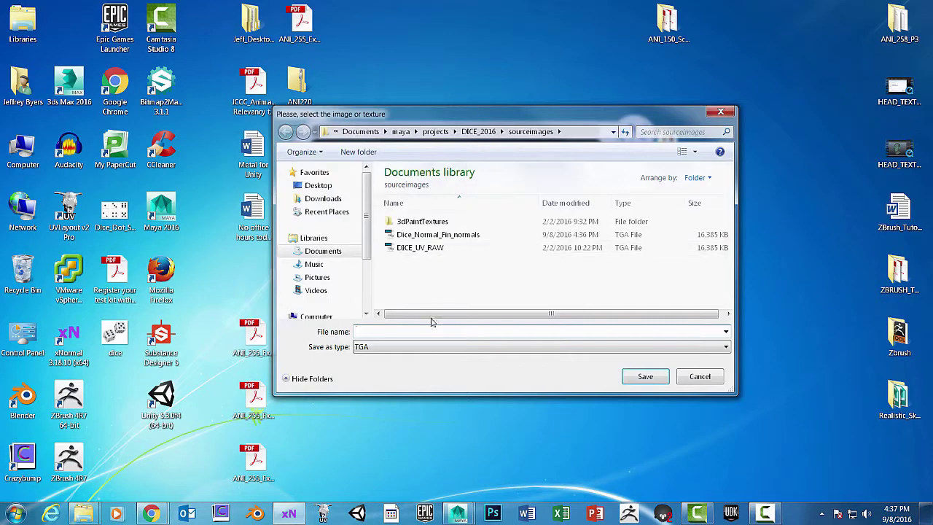
pyautogui.click(441, 236)
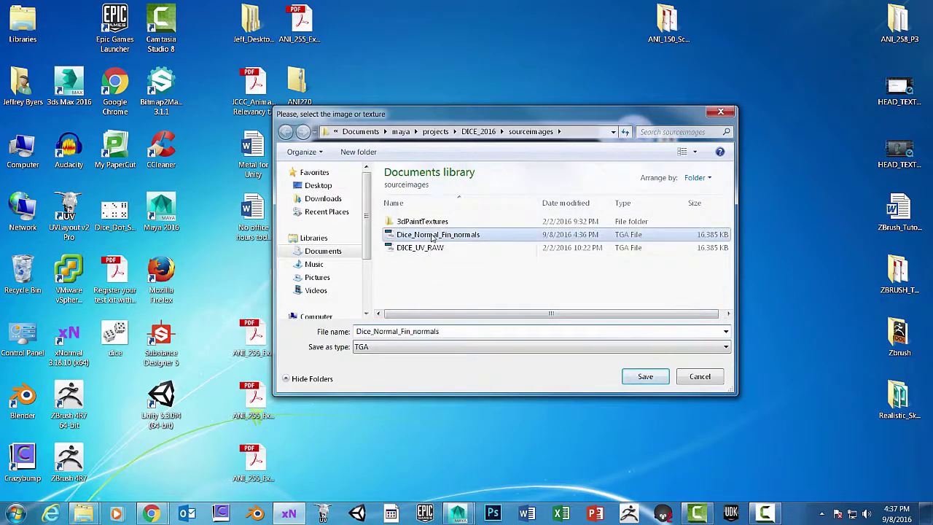
pyautogui.click(375, 332)
pyautogui.moveTo(374, 332); pyautogui.dragTo(400, 332)
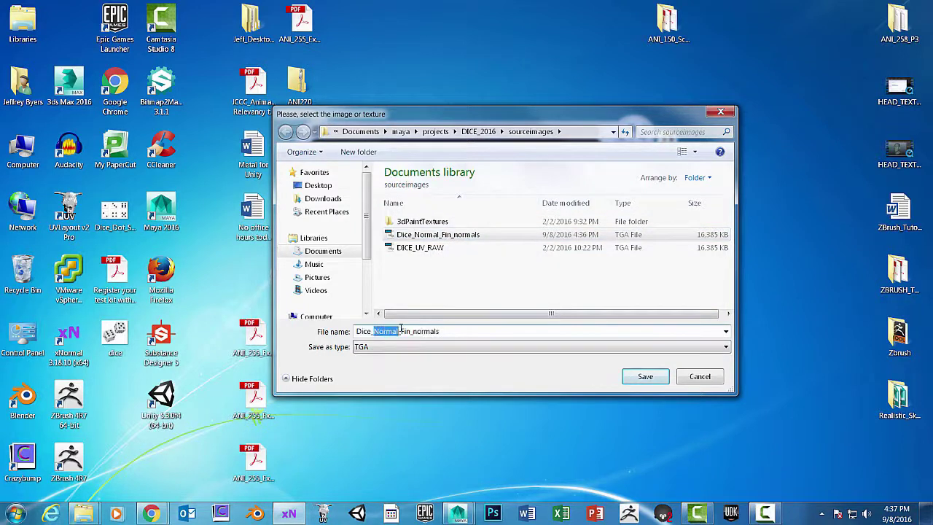
pyautogui.write('AO')
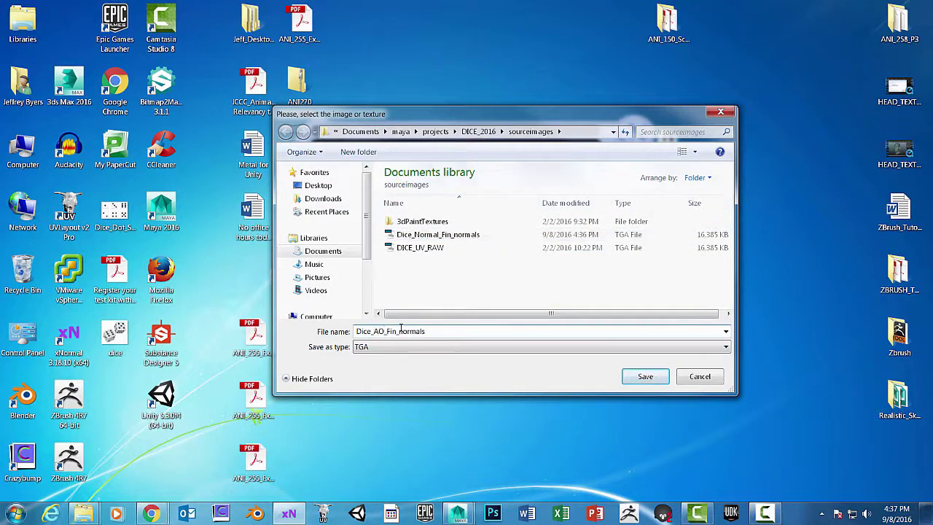
pyautogui.moveTo(438, 331); pyautogui.dragTo(398, 332)
pyautogui.press('BackSpace')
pyautogui.click(645, 377)
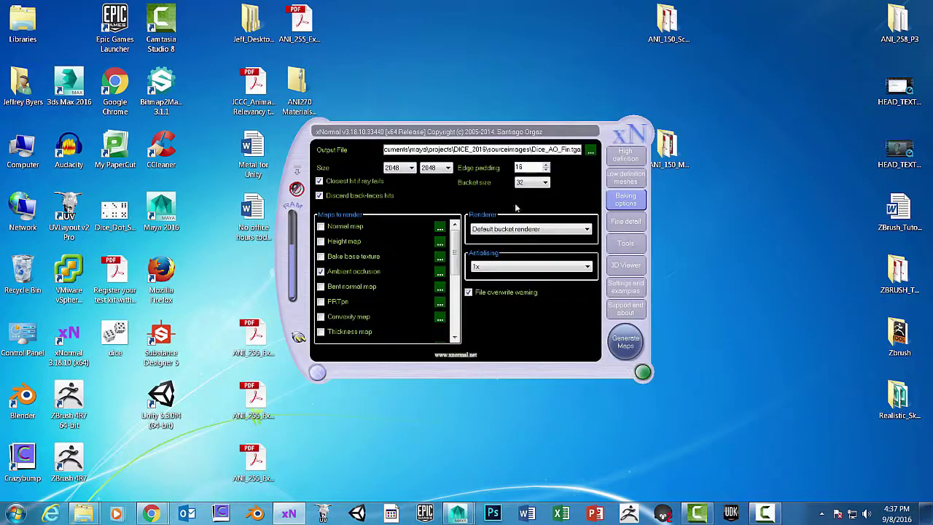
# Generate the dice ambient occlusion map and close the finished render preview.
pyautogui.click(625, 342)
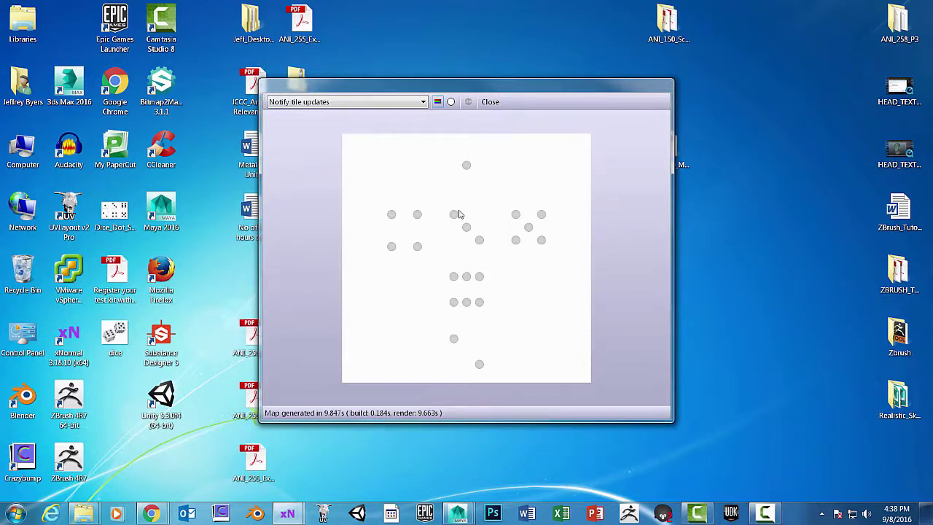
pyautogui.click(490, 102)
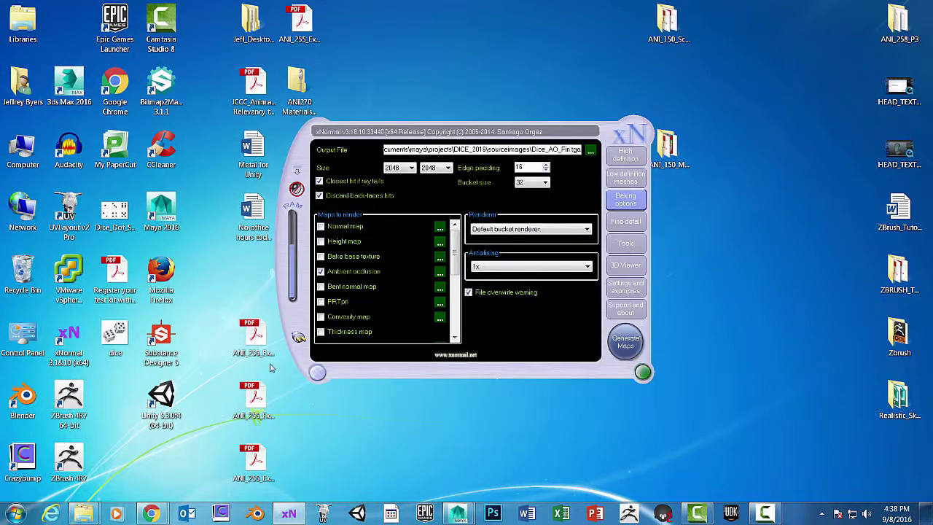
# Remove the high-poly dice mesh from the high definition mesh list.
pyautogui.click(625, 154)
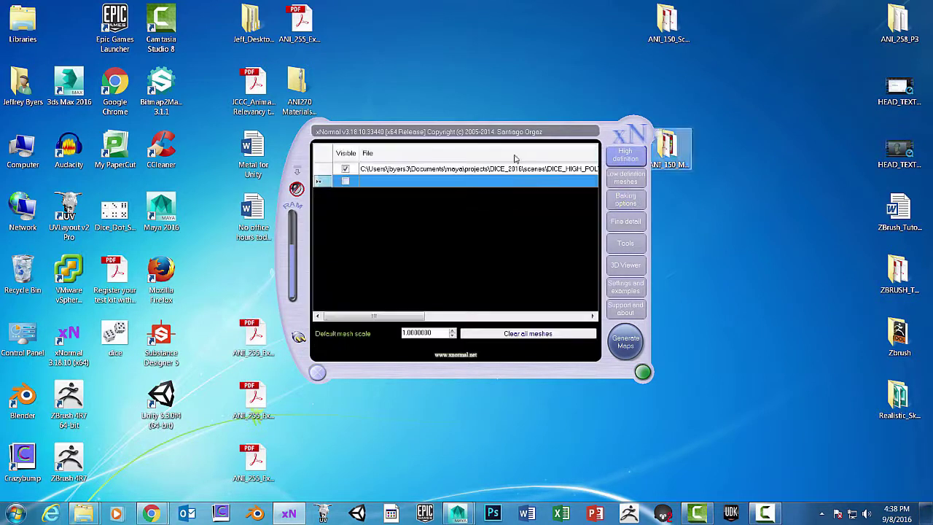
pyautogui.rightClick(375, 155)
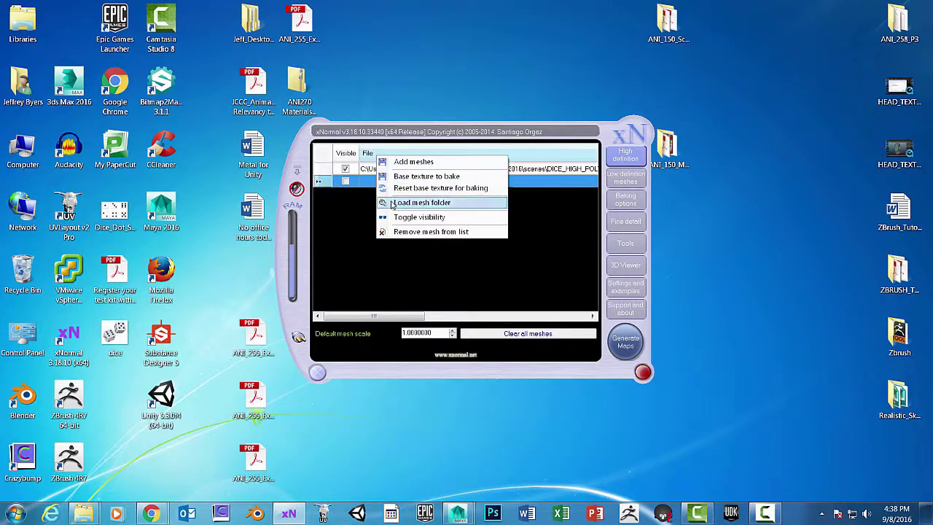
pyautogui.click(402, 232)
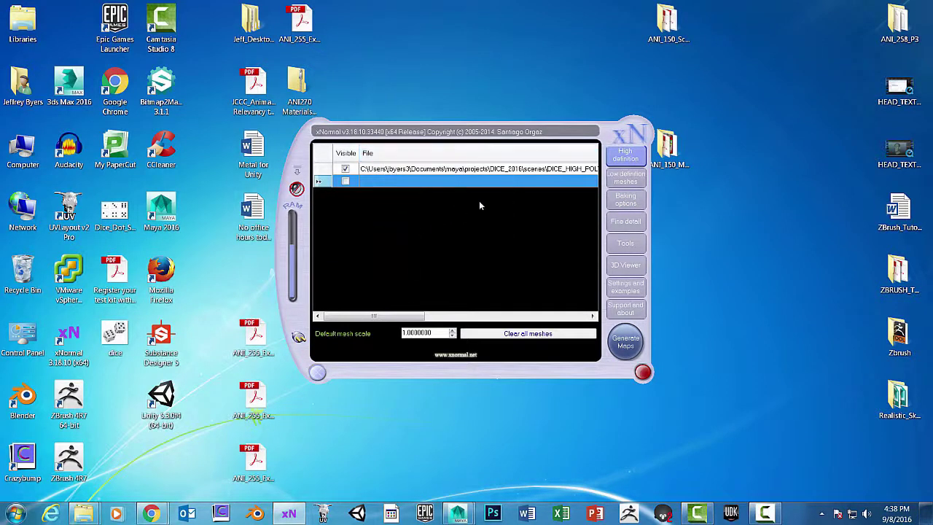
pyautogui.rightClick(384, 154)
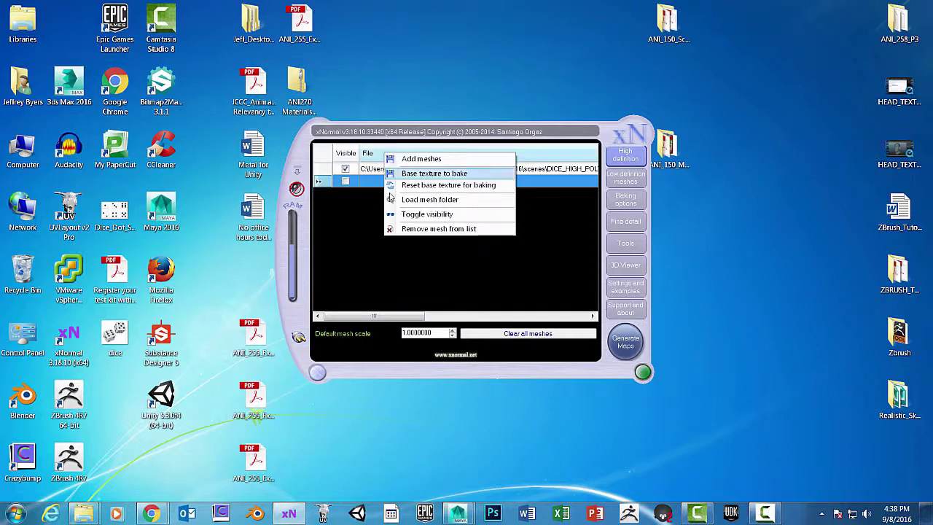
pyautogui.click(376, 168)
pyautogui.rightClick(388, 156)
pyautogui.click(455, 229)
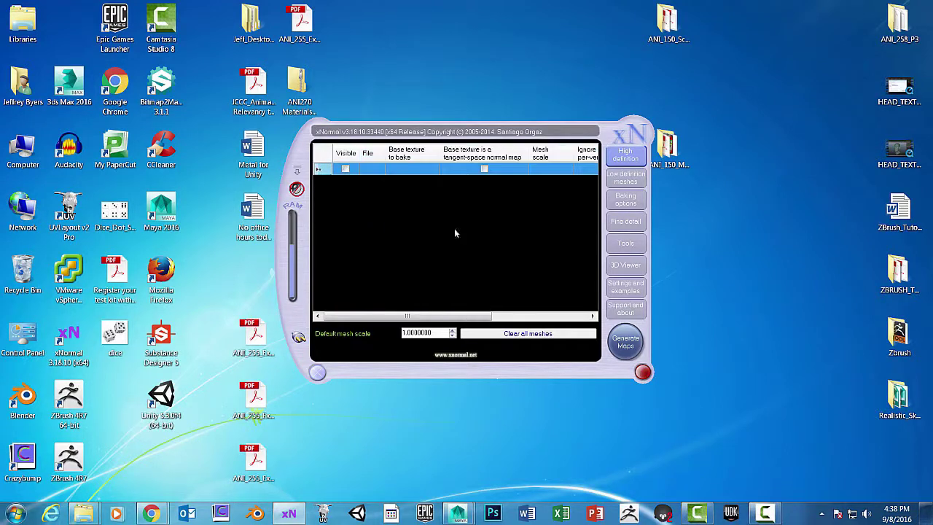
# Remove the low-poly dice mesh from the low definition mesh list.
pyautogui.click(633, 181)
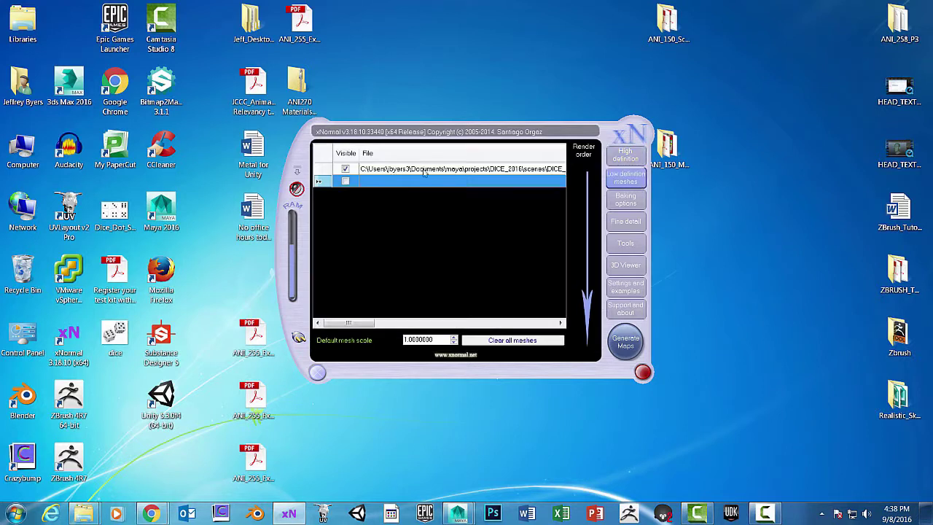
pyautogui.rightClick(385, 159)
pyautogui.click(429, 206)
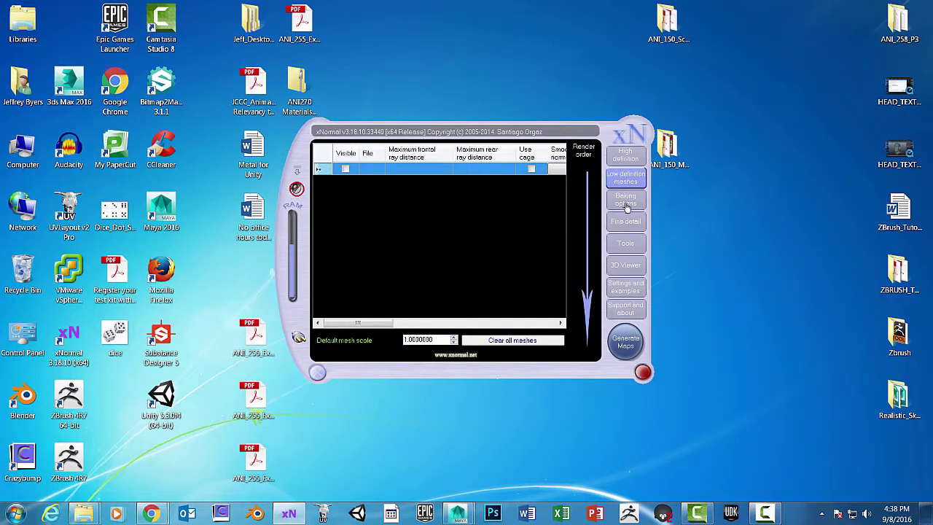
# Close xNormal and switch to the DICE_FIN_Modeling scene in Maya.
pyautogui.click(317, 373)
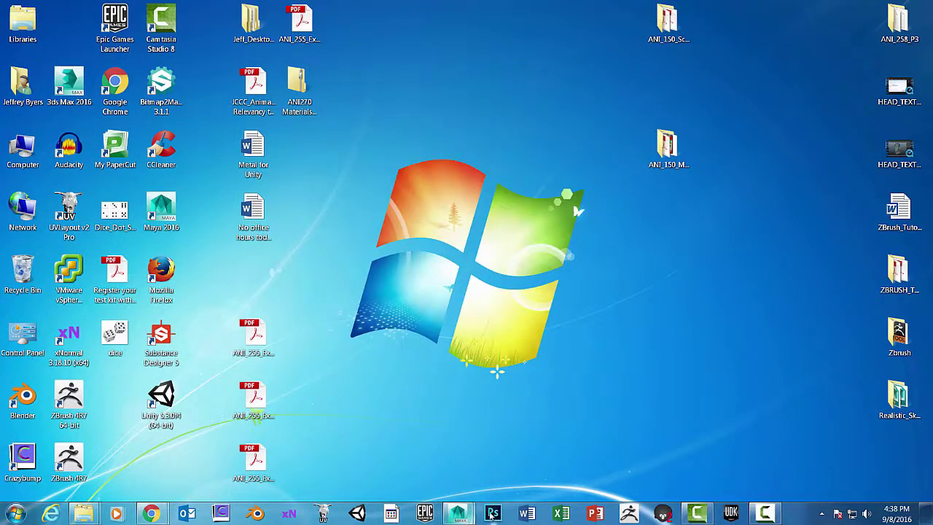
pyautogui.moveTo(459, 515)
pyautogui.click(523, 465)
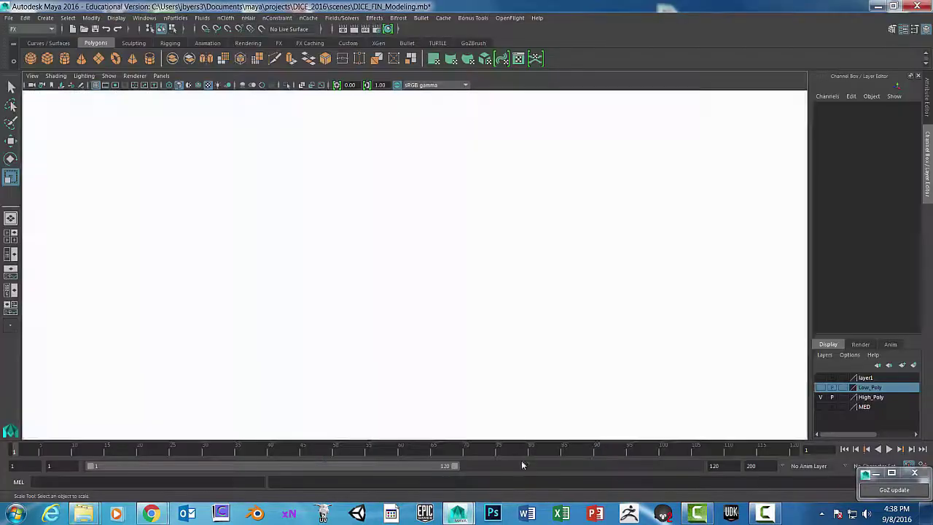